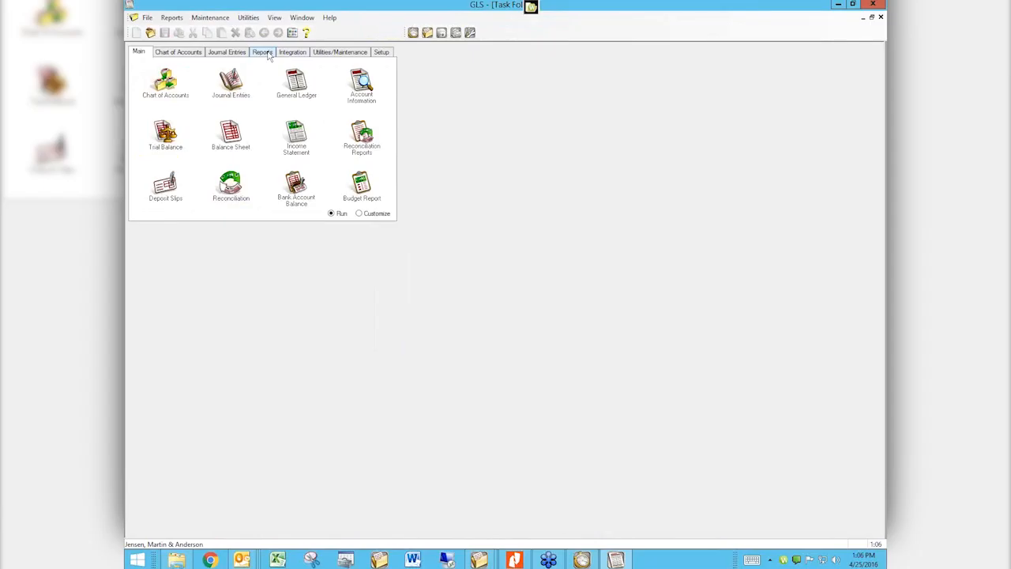
Open the Reports page and start the General Ledger report setup
{"action": "left_click", "coordinate": [263, 52]}
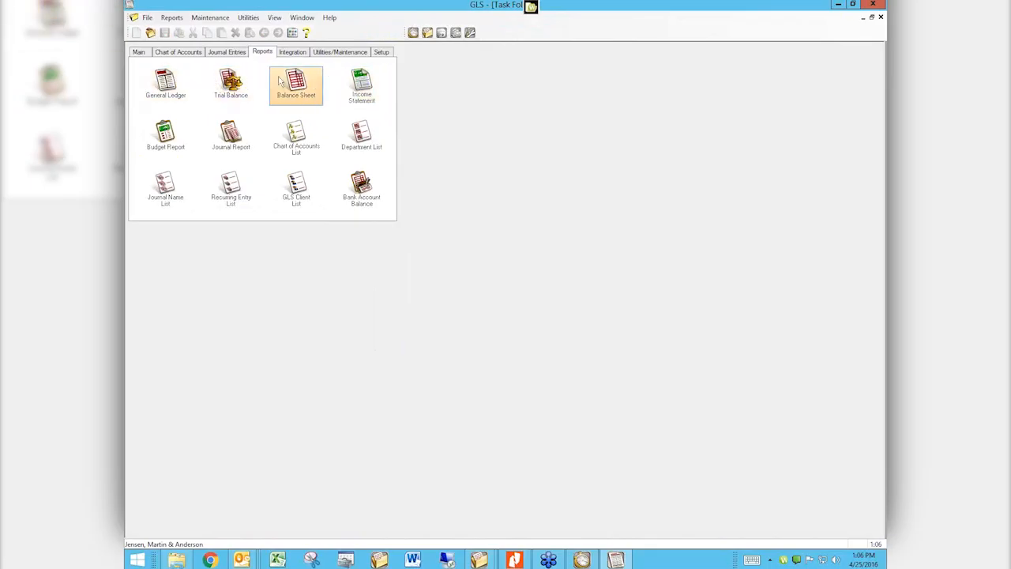
{"action": "left_click", "coordinate": [165, 92]}
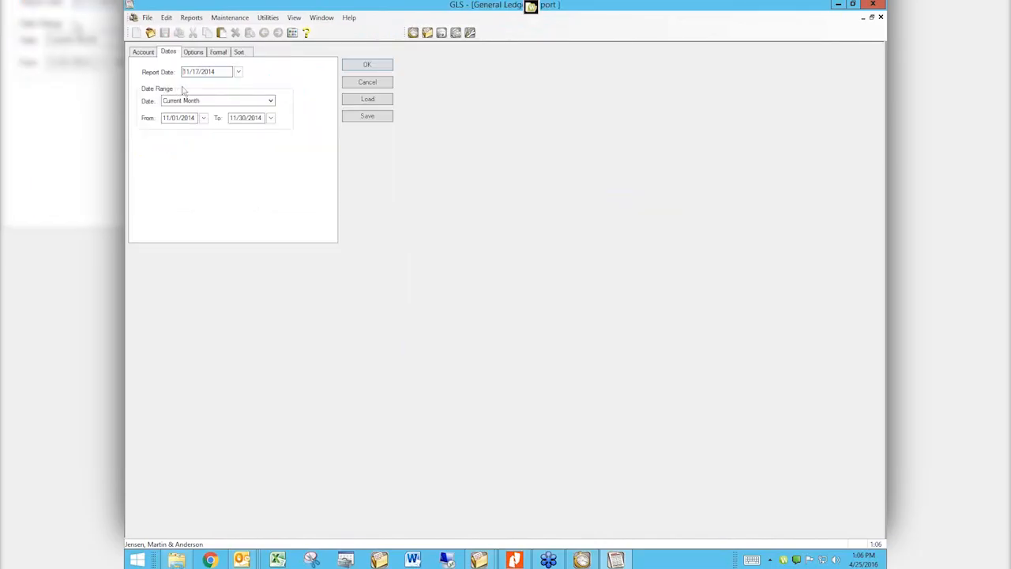
On the General Ledger Account criteria, choose Select Accounts to bring up Multiple Account Lookup
{"action": "left_click", "coordinate": [142, 52]}
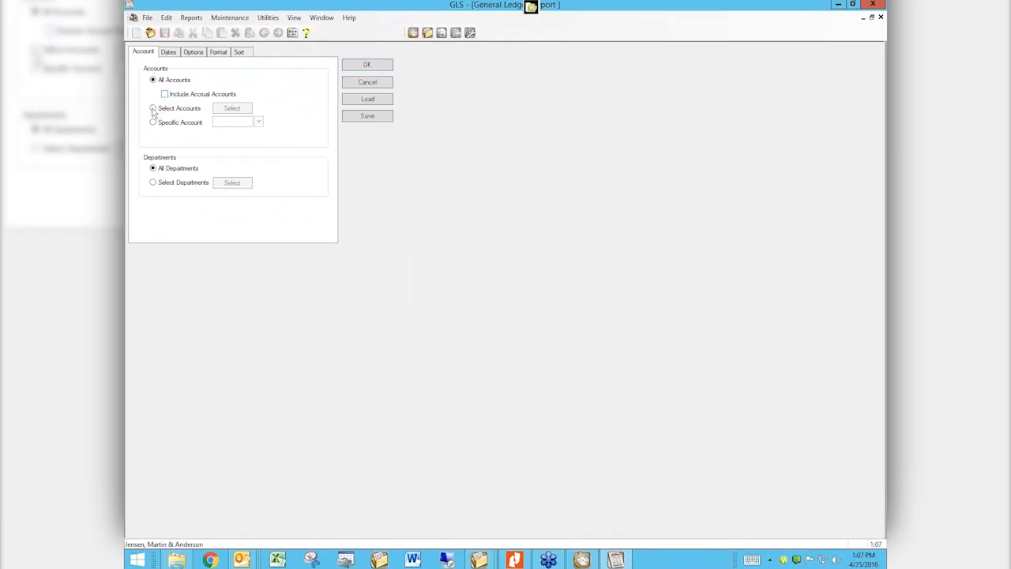
{"action": "left_click", "coordinate": [154, 108]}
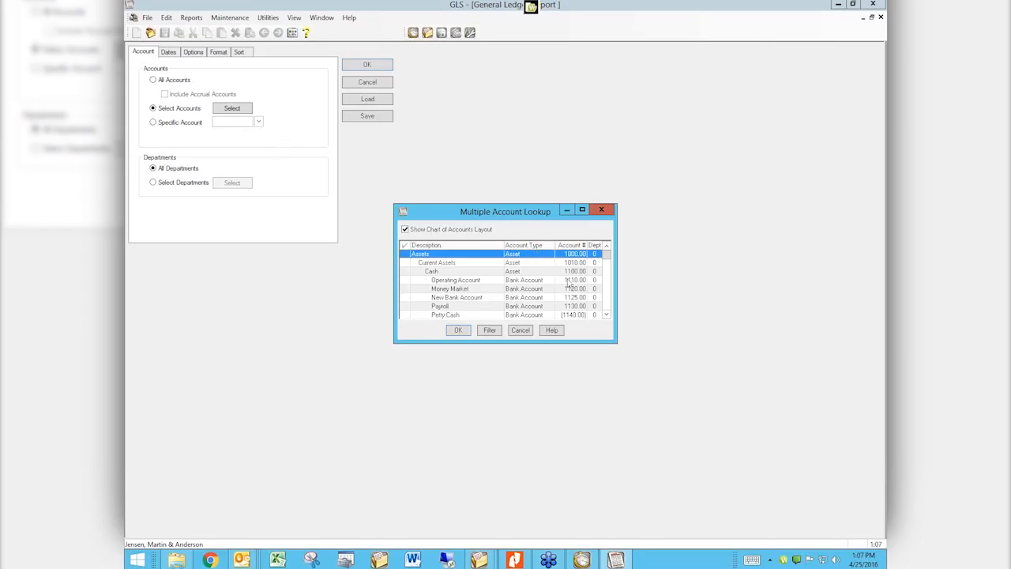
Check Operating Account, Employer FUTA, Employer FICA and Life Insurance Premiums, then cancel to keep All Accounts
{"action": "left_click", "coordinate": [606, 304]}
{"action": "left_click", "coordinate": [608, 303]}
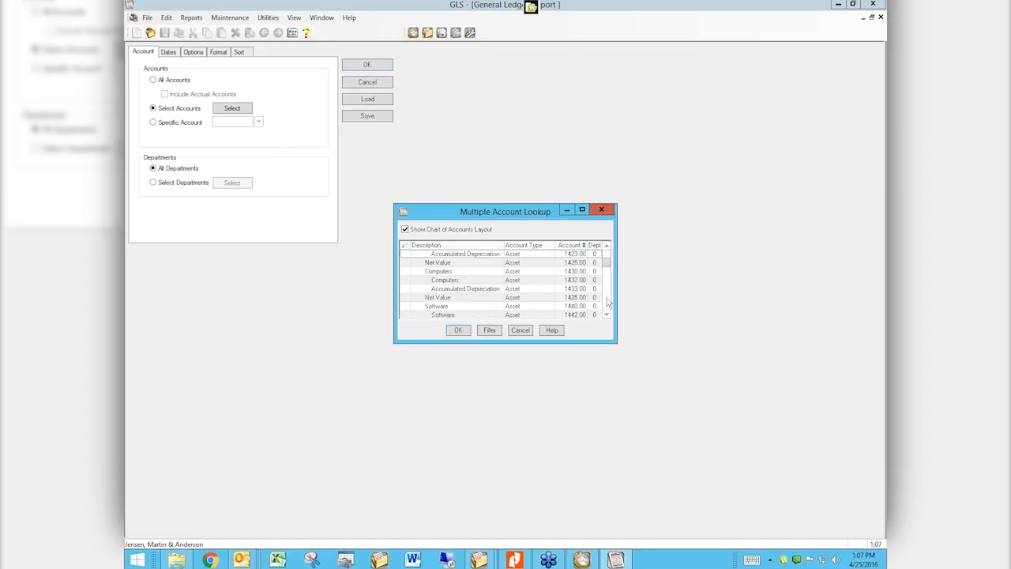
{"action": "left_click", "coordinate": [606, 300]}
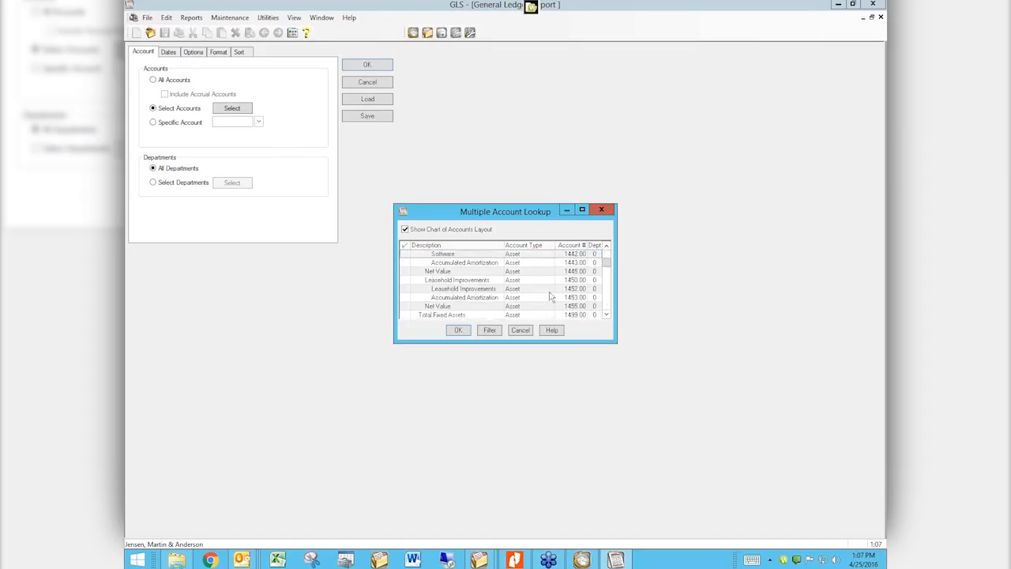
{"action": "left_click_drag", "start_coordinate": [607, 264], "coordinate": [607, 249]}
{"action": "left_click", "coordinate": [450, 280]}
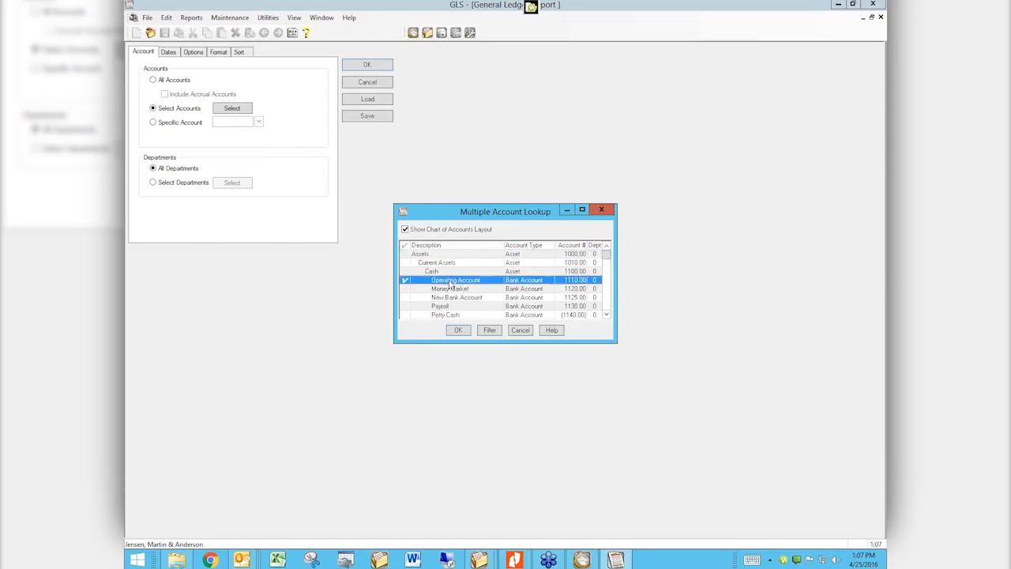
{"action": "left_click", "coordinate": [606, 310]}
{"action": "left_click_drag", "start_coordinate": [606, 309], "coordinate": [606, 309]}
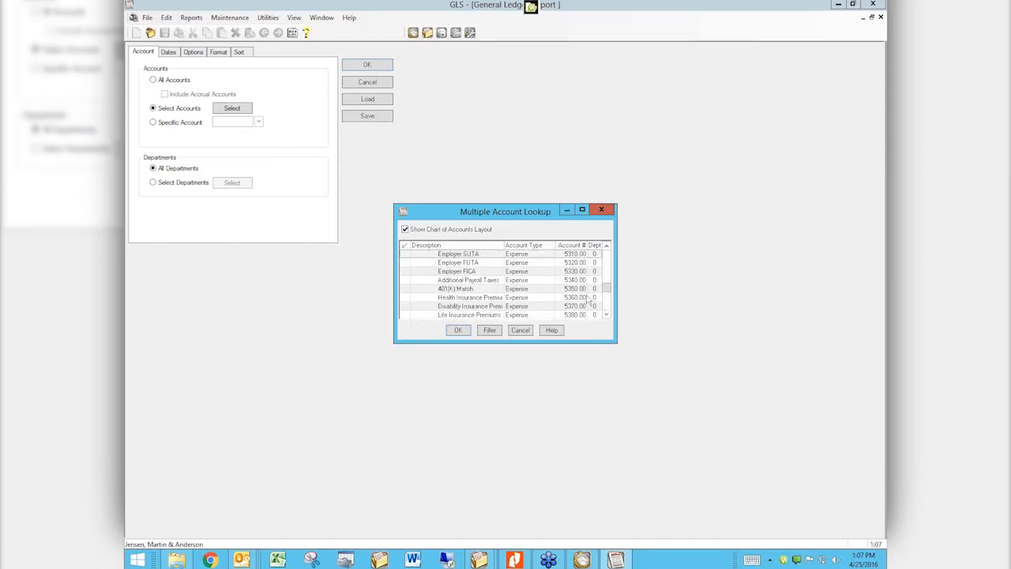
{"action": "left_click", "coordinate": [406, 262]}
{"action": "left_click", "coordinate": [405, 271]}
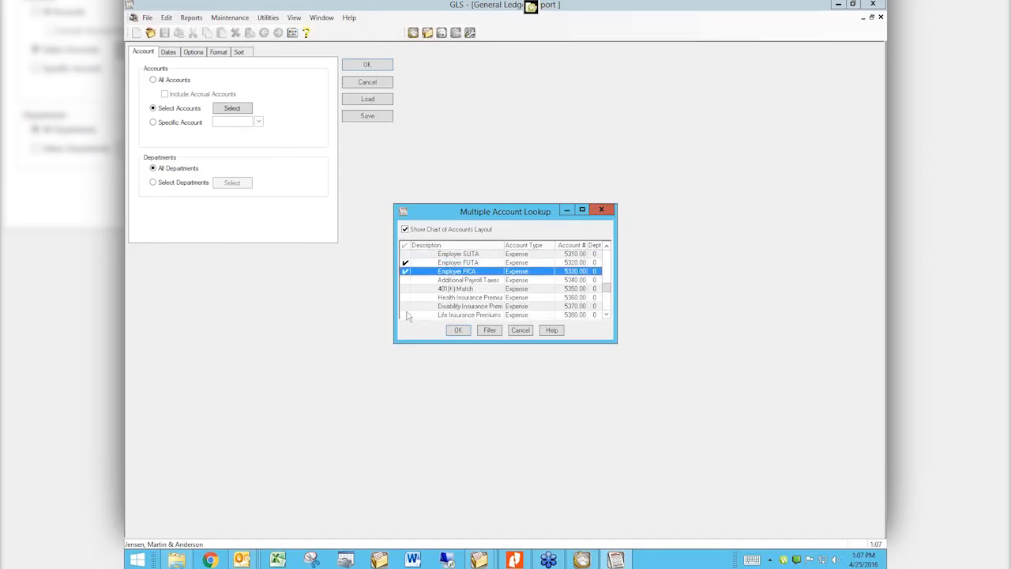
{"action": "left_click", "coordinate": [407, 315]}
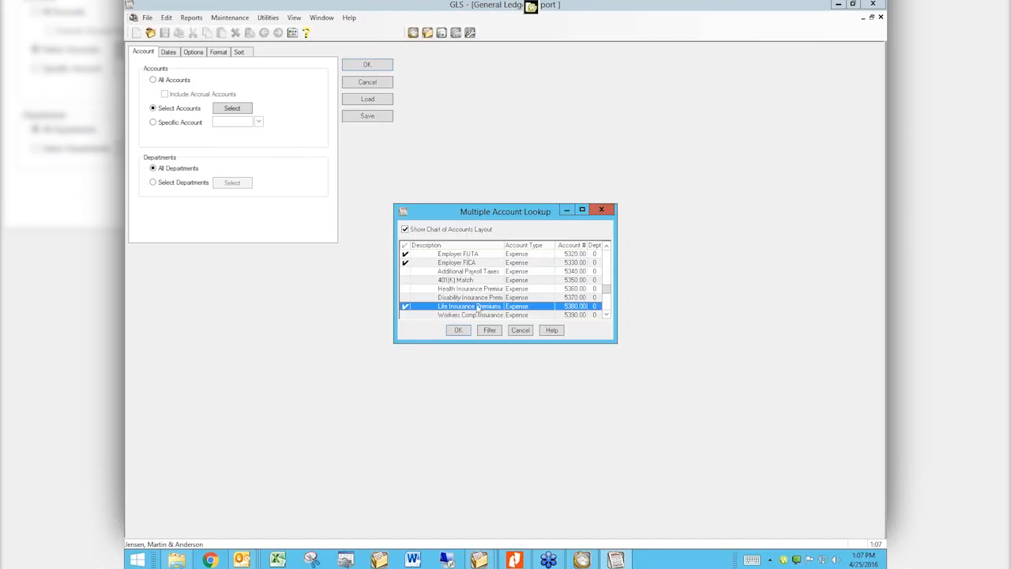
{"action": "left_click", "coordinate": [520, 330]}
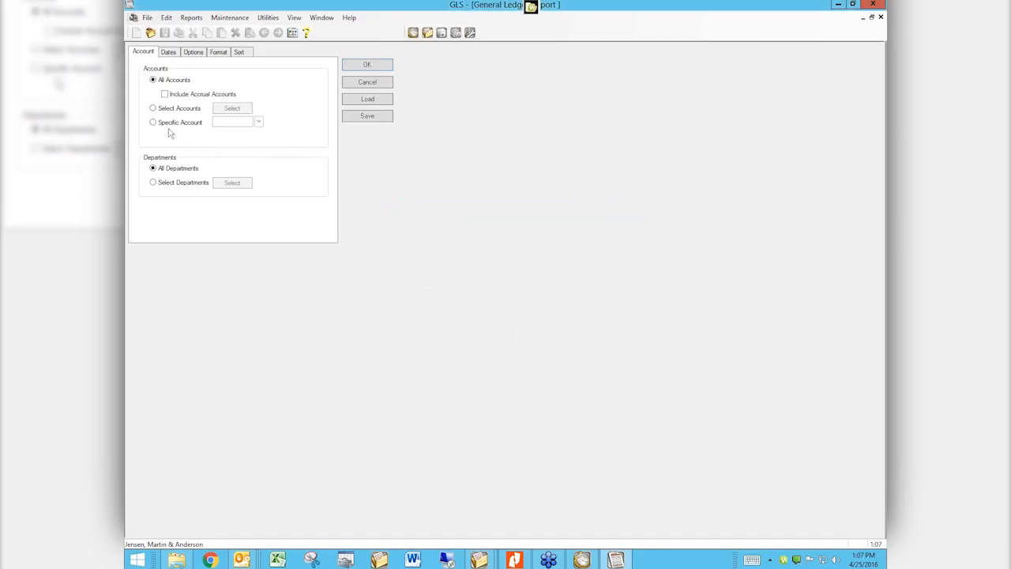
Limit the General Ledger report to Specific Account 1110.00, Operating Account
{"action": "left_click", "coordinate": [153, 124]}
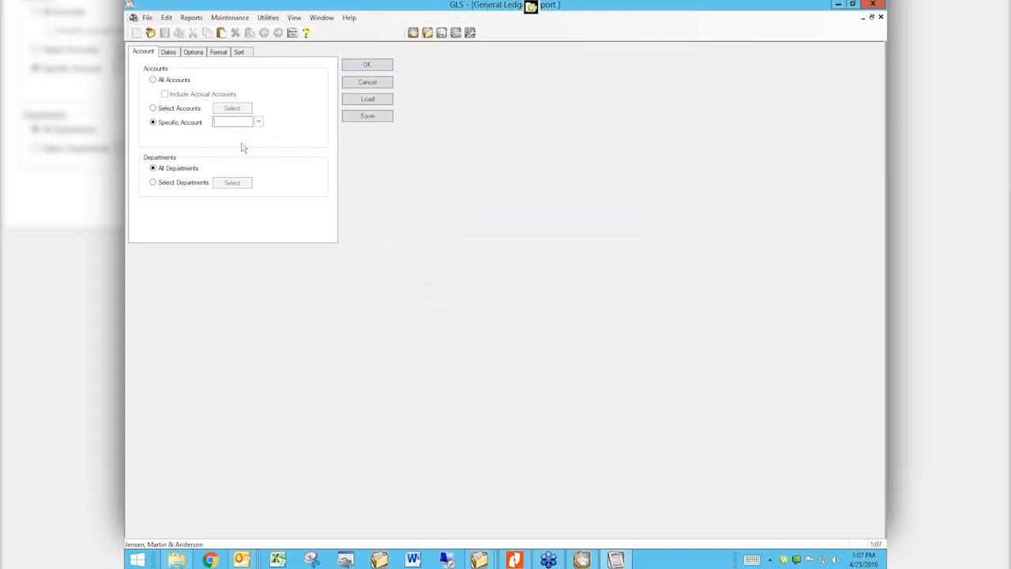
{"action": "left_click", "coordinate": [258, 122]}
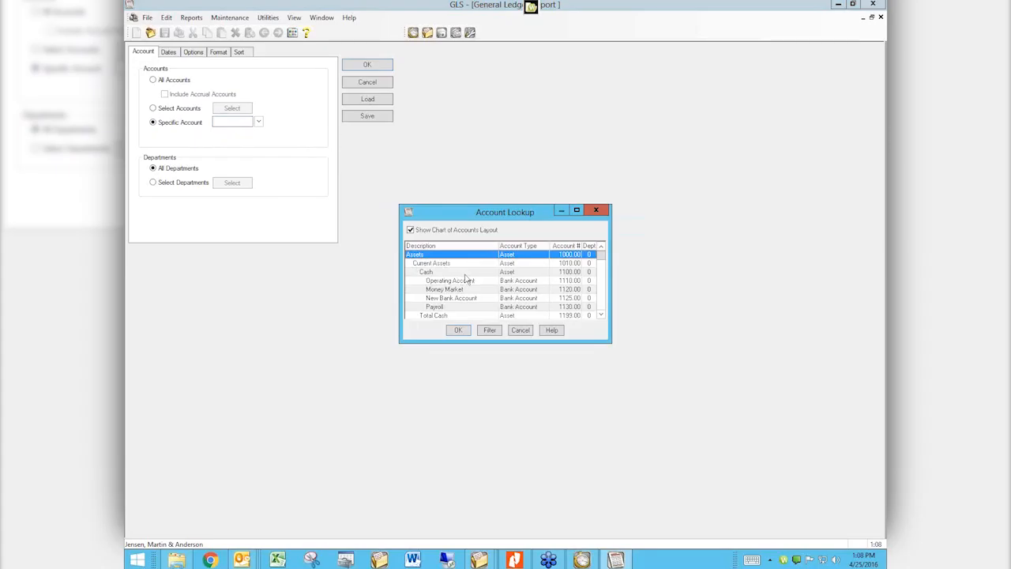
{"action": "left_click", "coordinate": [411, 283]}
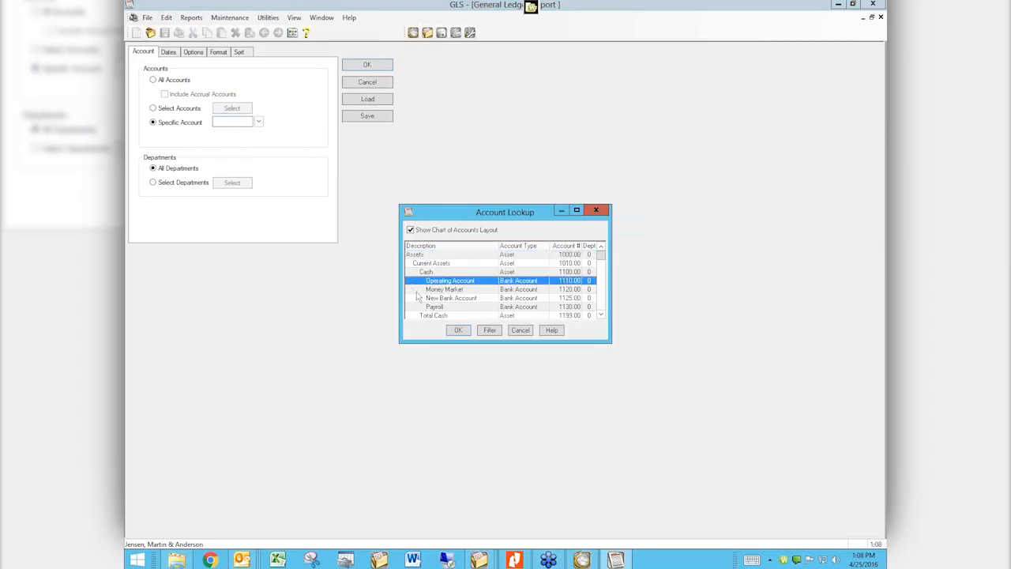
{"action": "left_click", "coordinate": [453, 330]}
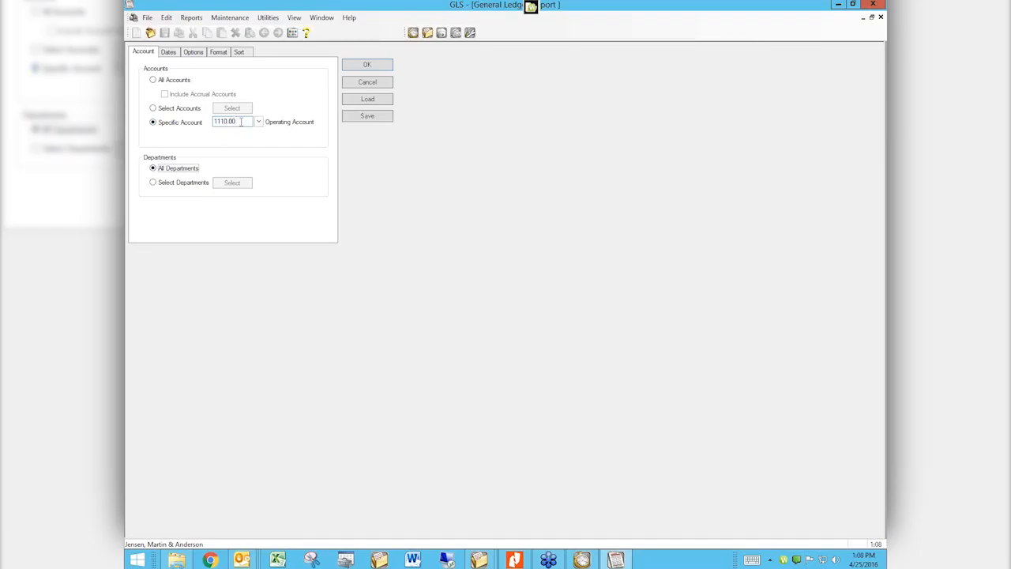
{"action": "left_click", "coordinate": [154, 183]}
Check departments 1, 4 and 9, then cancel the picker so All Departments remains
{"action": "left_click", "coordinate": [154, 184]}
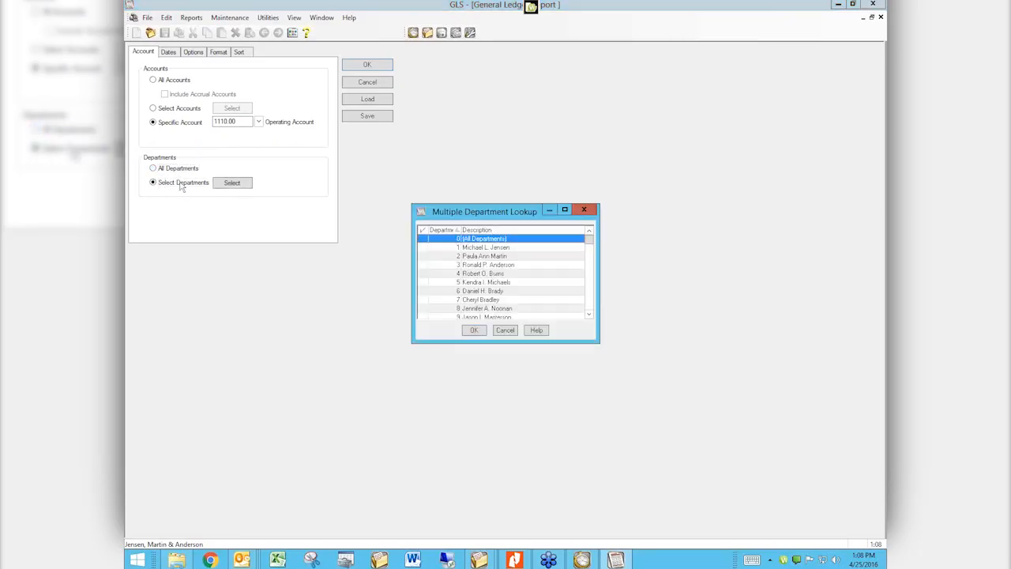
{"action": "left_click", "coordinate": [452, 247]}
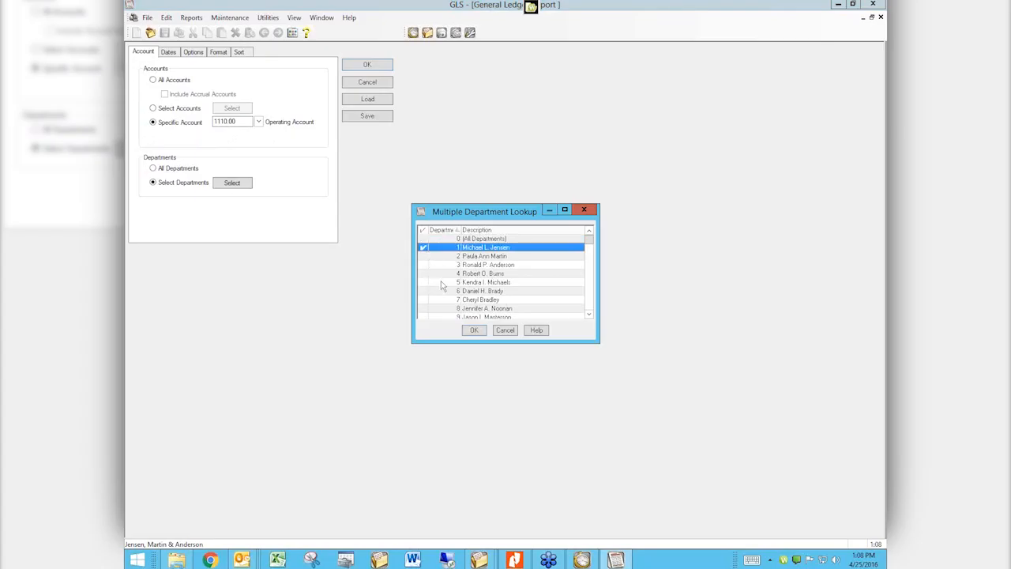
{"action": "left_click", "coordinate": [426, 274]}
{"action": "left_click", "coordinate": [425, 316]}
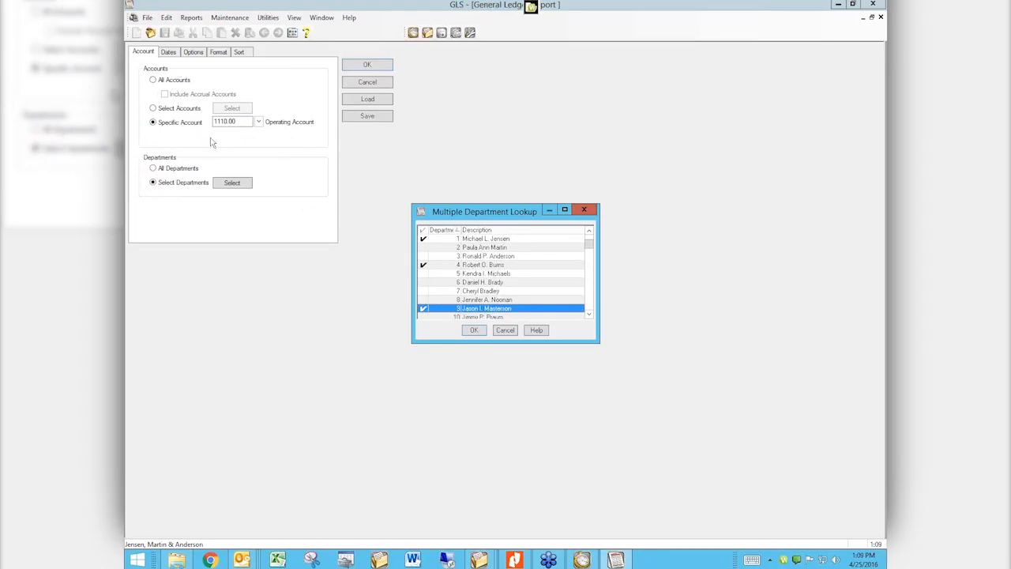
{"action": "left_click", "coordinate": [505, 330]}
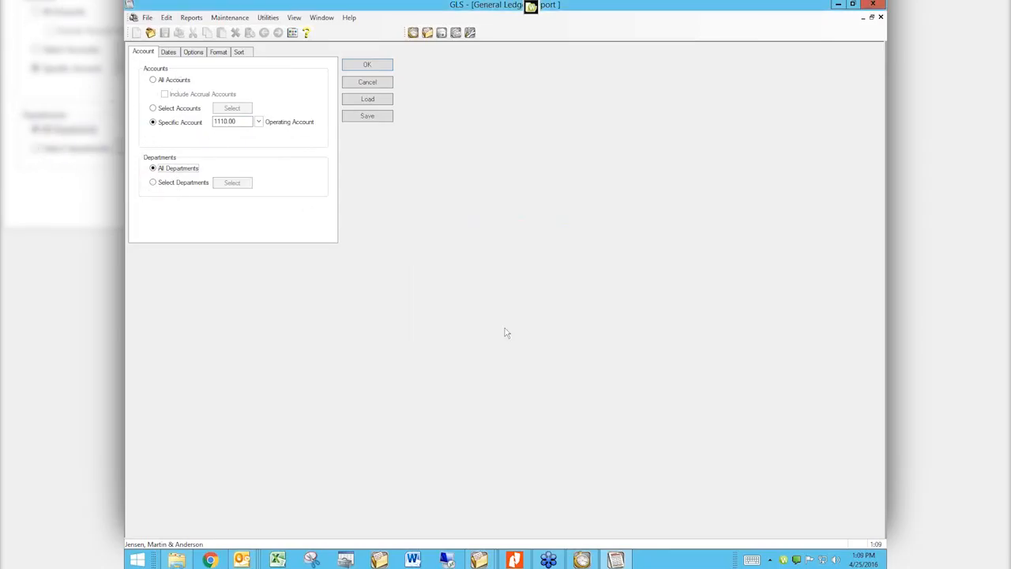
{"action": "left_click", "coordinate": [167, 53]}
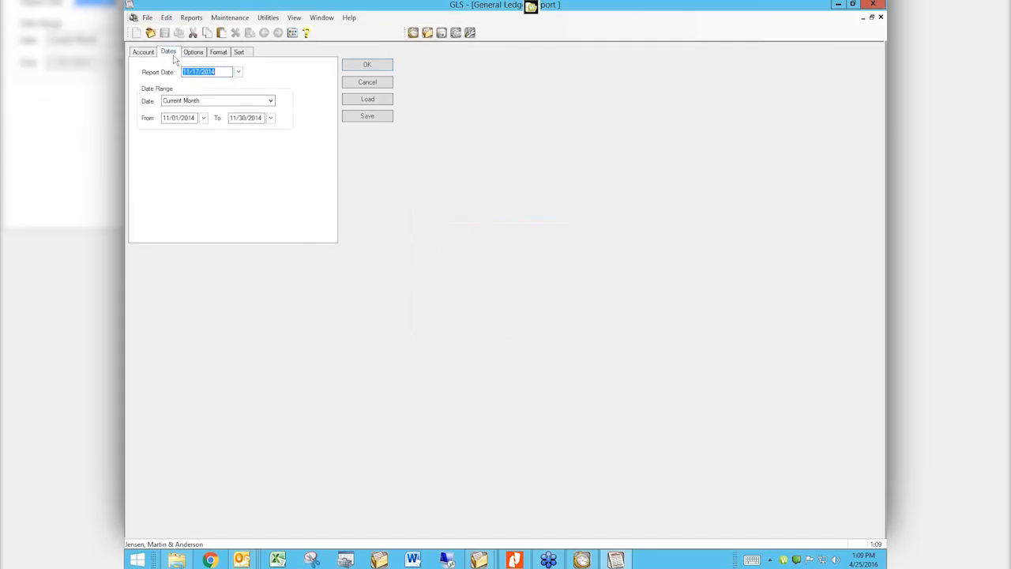
Look through the Date Range periods but keep Current Month, 11/01/2014–11/30/2014
{"action": "left_click", "coordinate": [175, 101]}
{"action": "left_click", "coordinate": [175, 101]}
{"action": "left_click", "coordinate": [271, 102]}
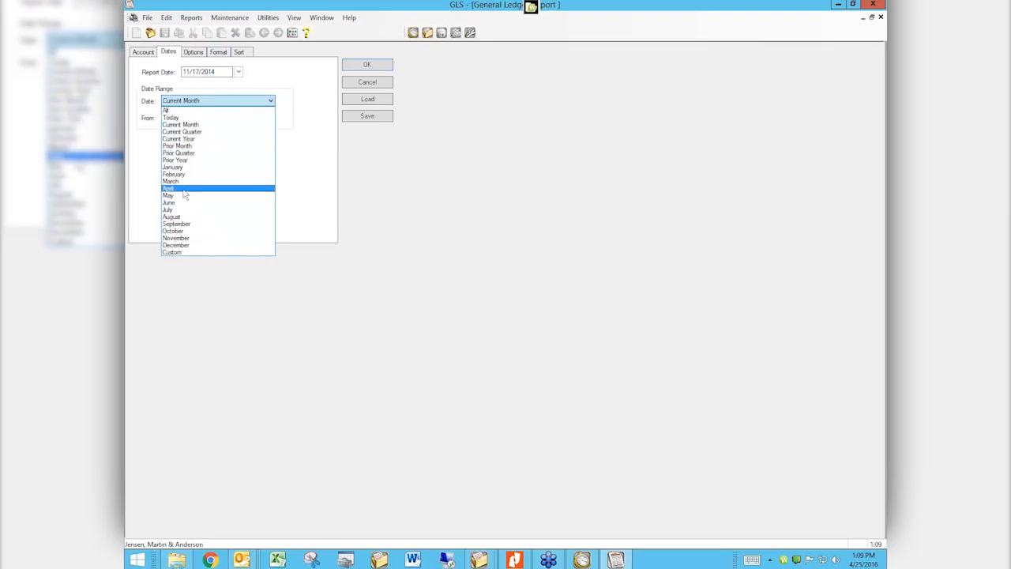
{"action": "left_click", "coordinate": [310, 145]}
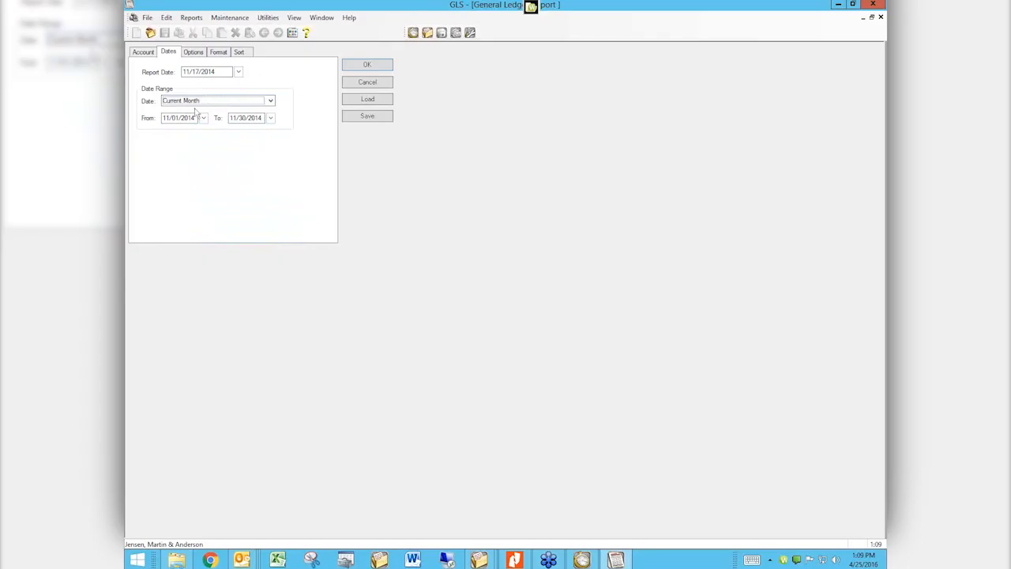
{"action": "left_click", "coordinate": [188, 52]}
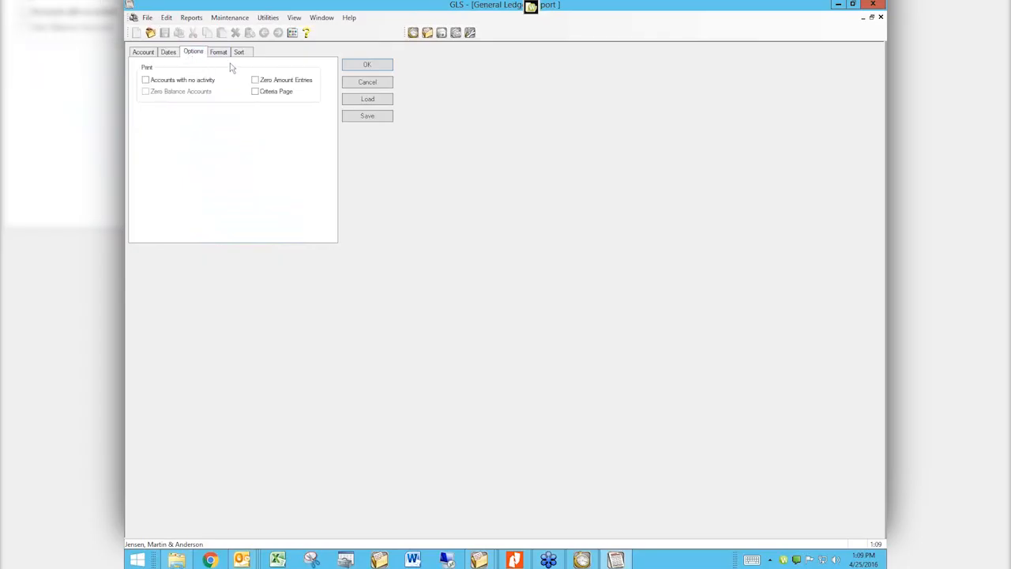
Cancel the General Ledger setup, review Trial Balance's Account and Dates settings, and cancel it too
{"action": "left_click", "coordinate": [358, 86]}
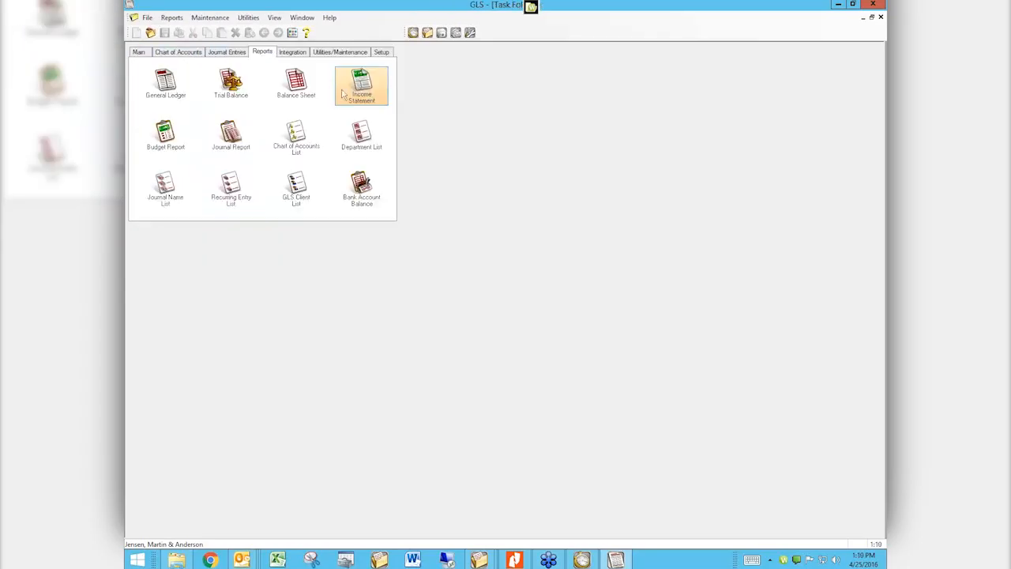
{"action": "left_click", "coordinate": [219, 91]}
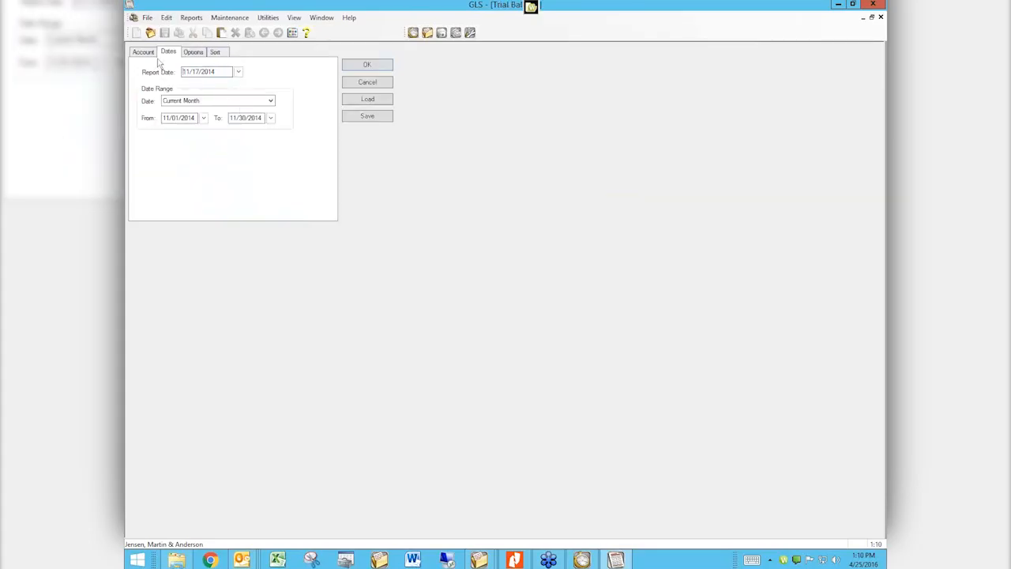
{"action": "left_click", "coordinate": [153, 56]}
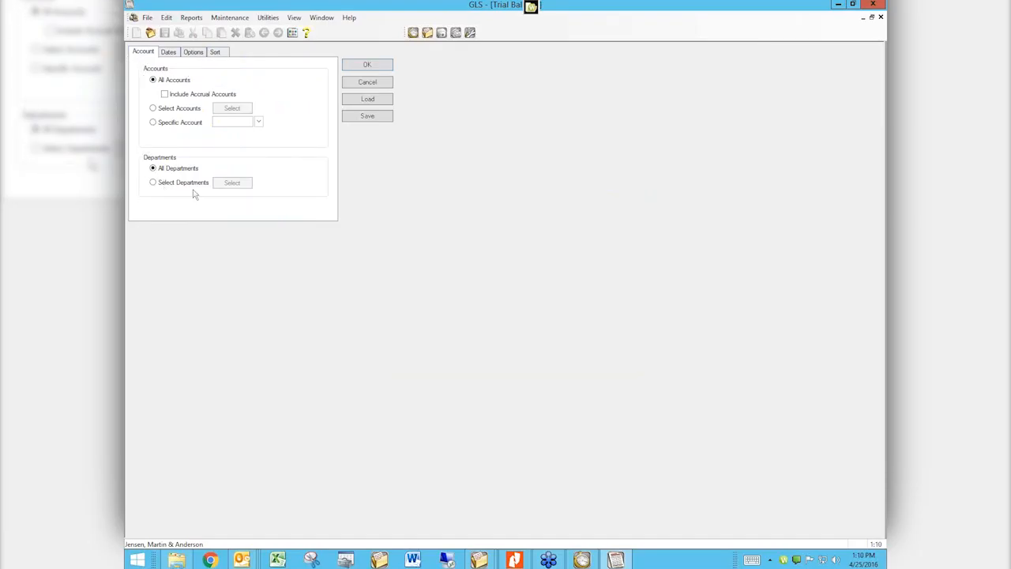
{"action": "left_click", "coordinate": [168, 52]}
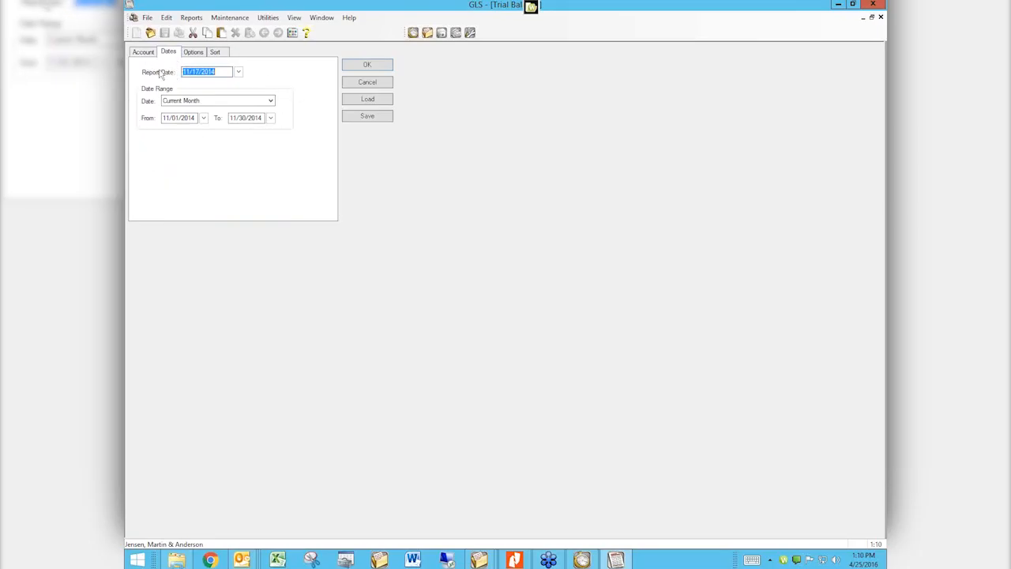
{"action": "left_click", "coordinate": [354, 84]}
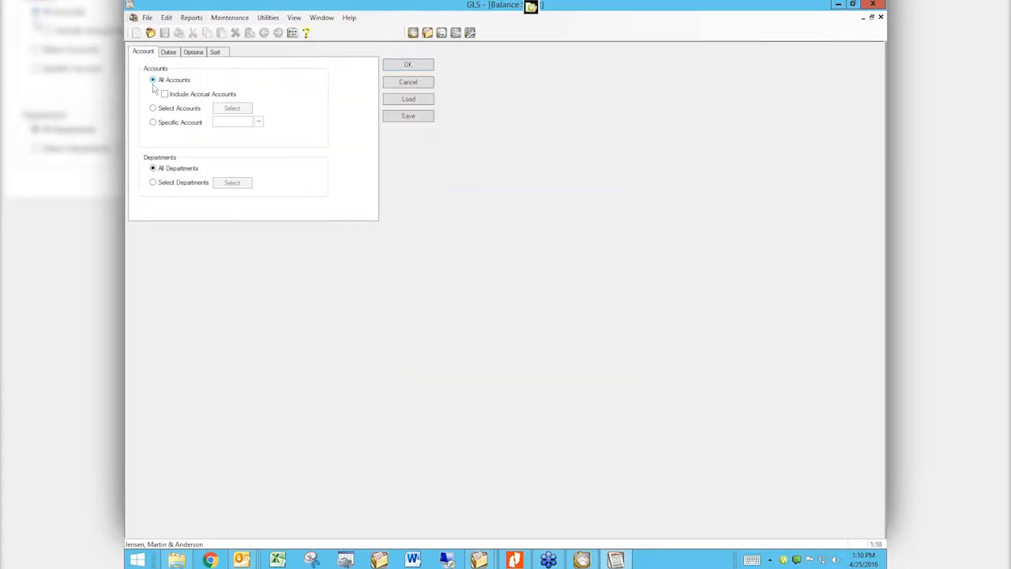
Review the Balance Sheet date and per-period column options, then cancel without running it
{"action": "left_click", "coordinate": [167, 53]}
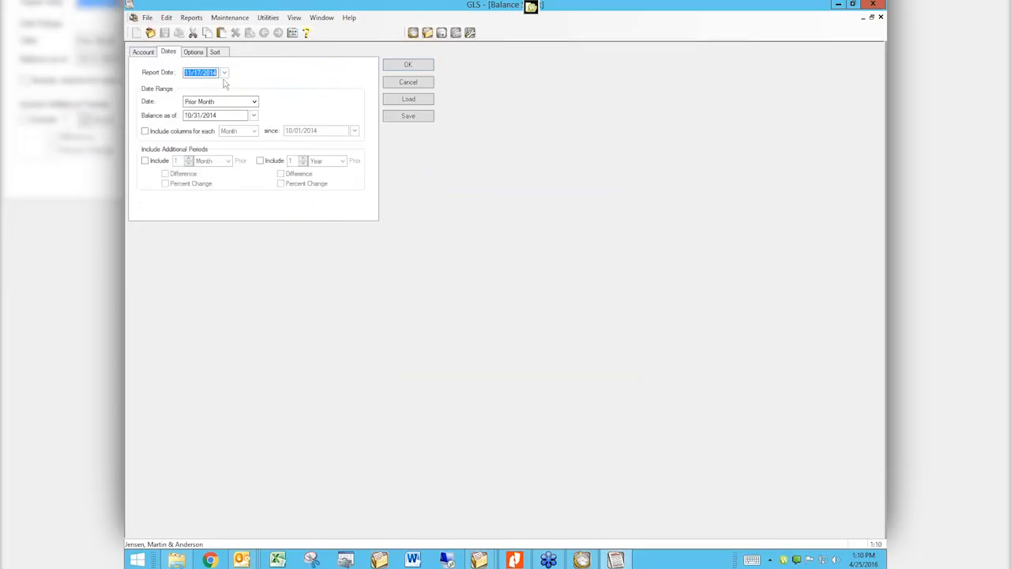
{"action": "left_click", "coordinate": [207, 132]}
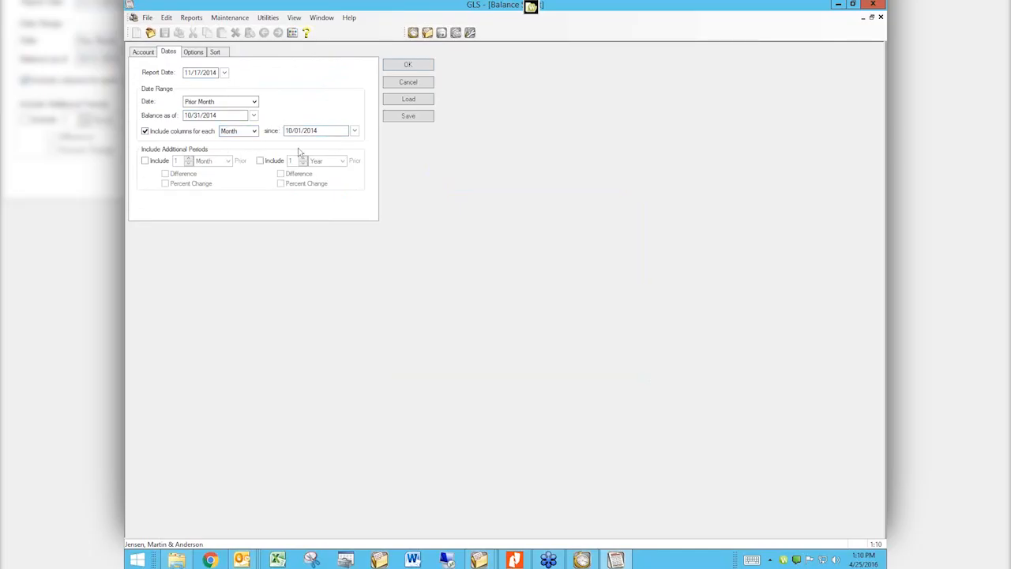
{"action": "left_click", "coordinate": [251, 132]}
{"action": "left_click", "coordinate": [248, 126]}
{"action": "left_click", "coordinate": [143, 51]}
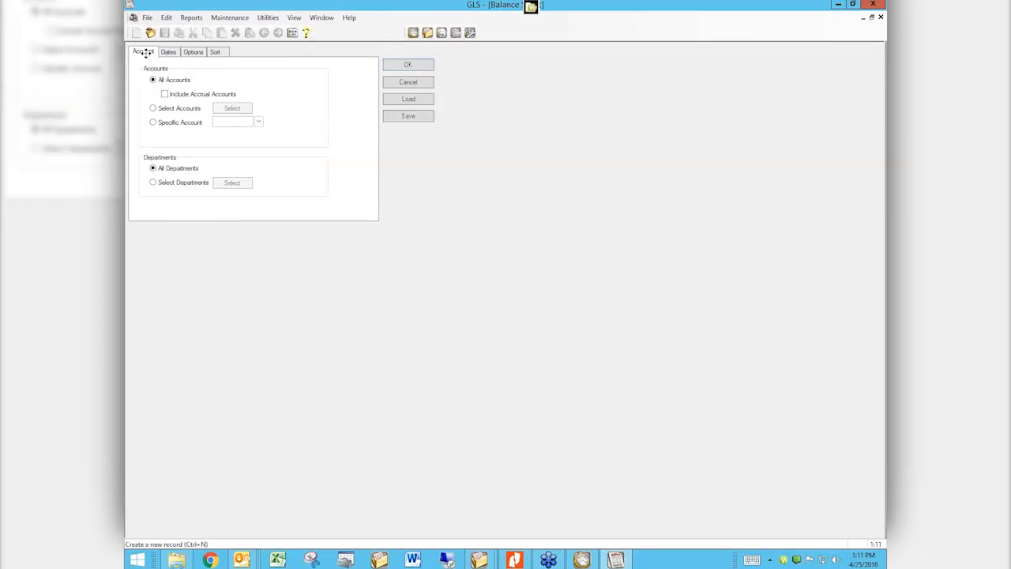
{"action": "left_click", "coordinate": [394, 84]}
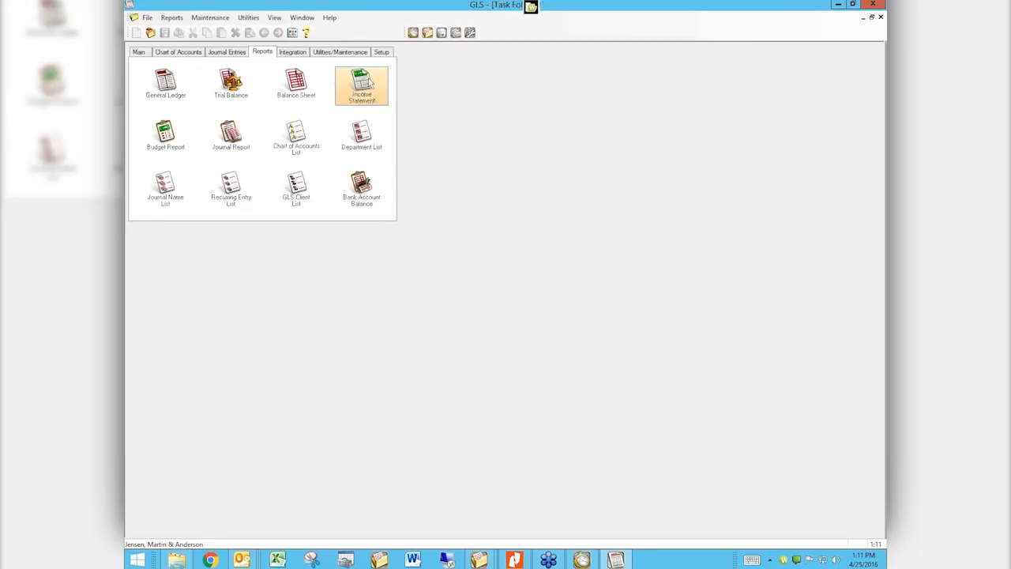
Open Income Statement, clear the From date, choose Current Year 01/01/2014–12/31/2014, and include columns per period
{"action": "left_click", "coordinate": [367, 84]}
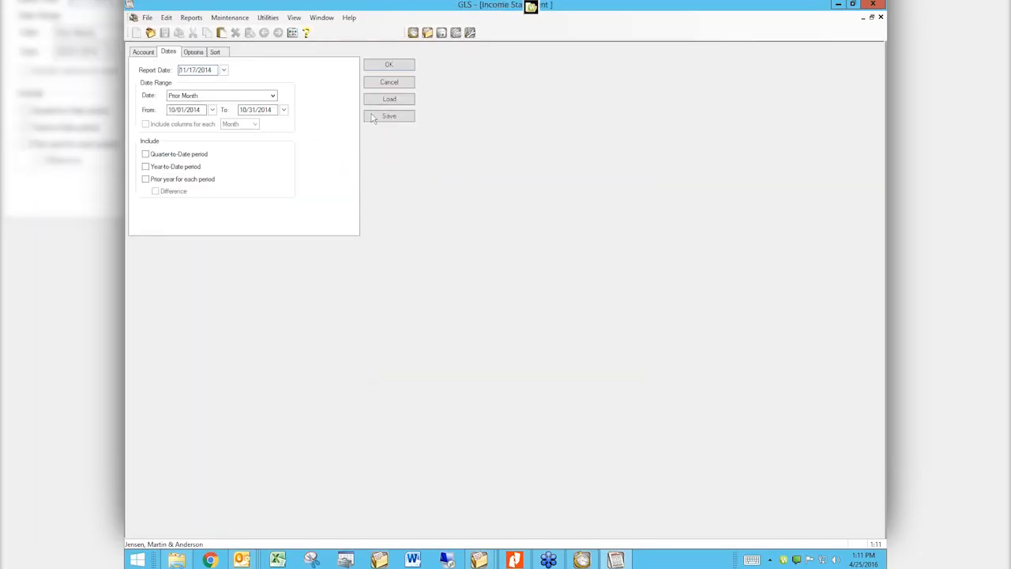
{"action": "left_click", "coordinate": [144, 53]}
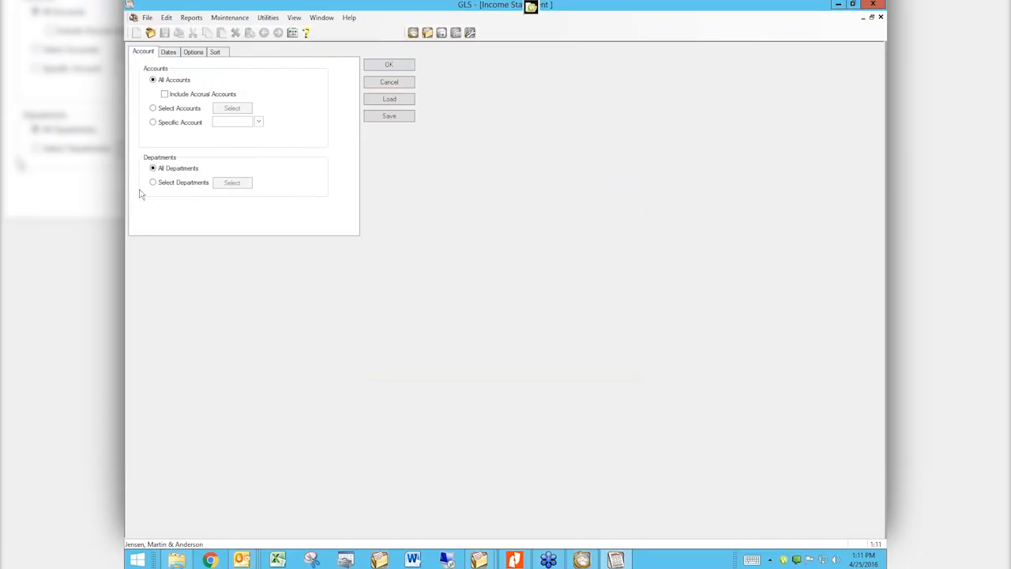
{"action": "left_click", "coordinate": [169, 53]}
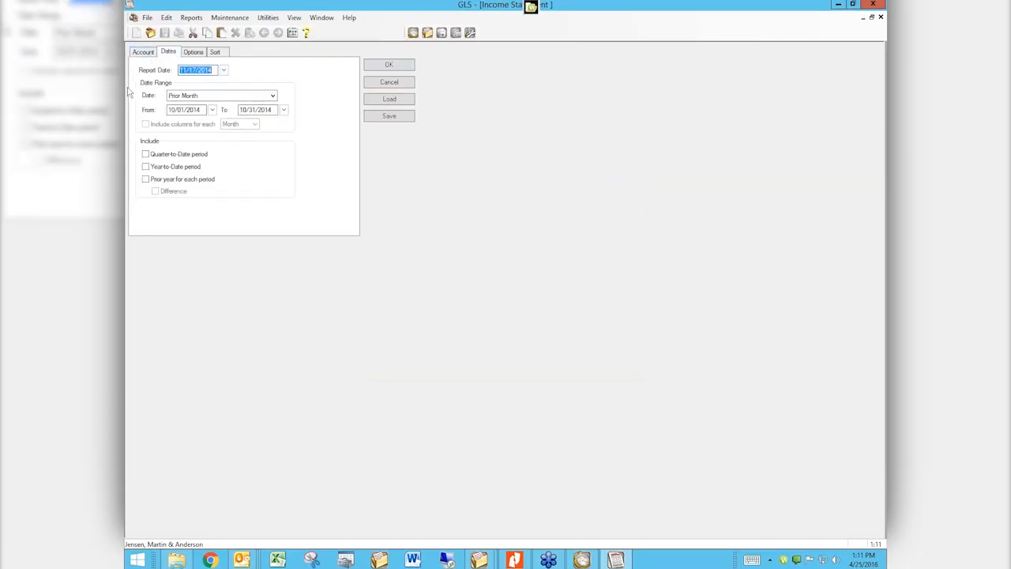
{"action": "left_click", "coordinate": [145, 126]}
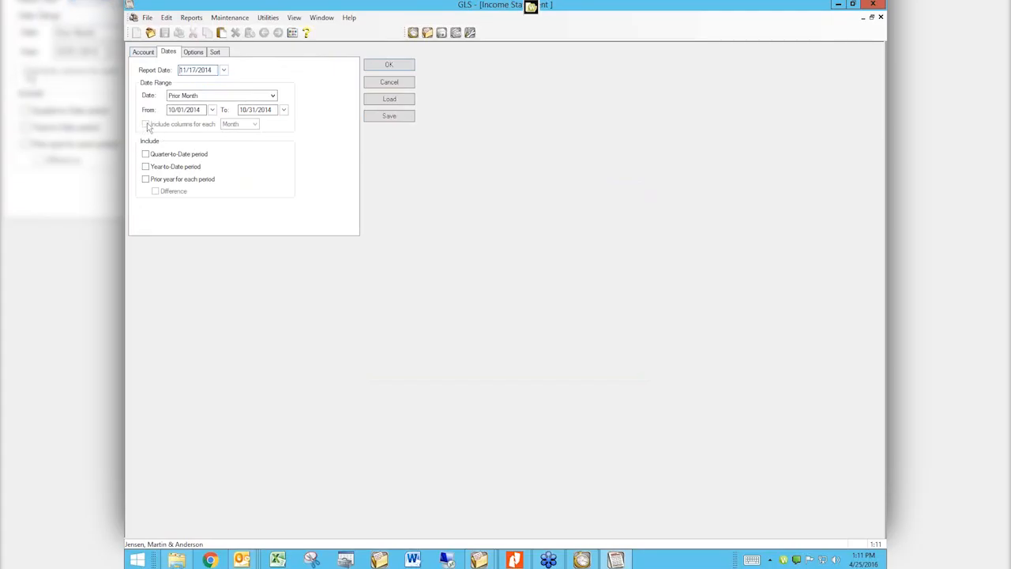
{"action": "left_click", "coordinate": [212, 109]}
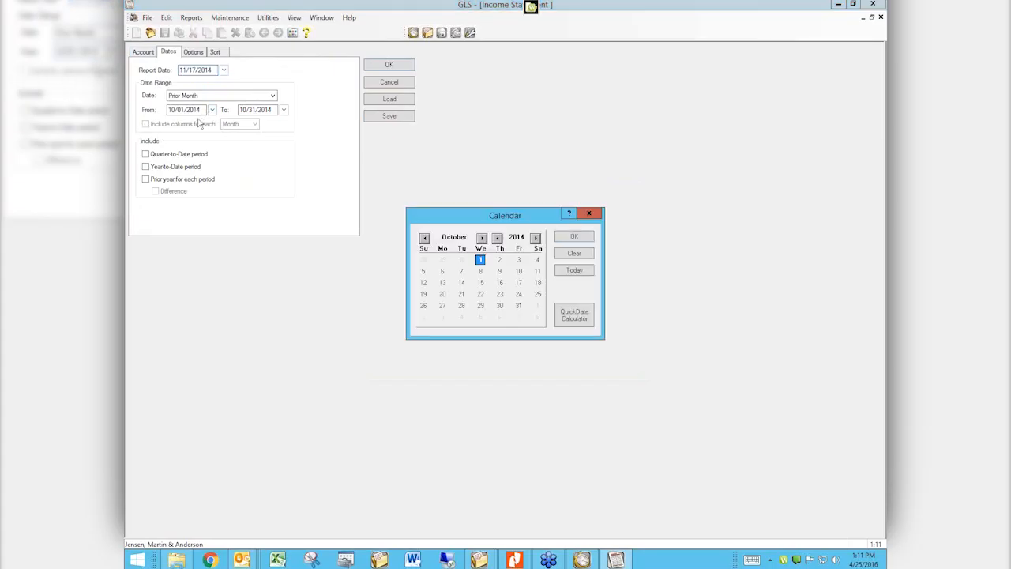
{"action": "left_click", "coordinate": [574, 253]}
{"action": "left_click", "coordinate": [272, 96]}
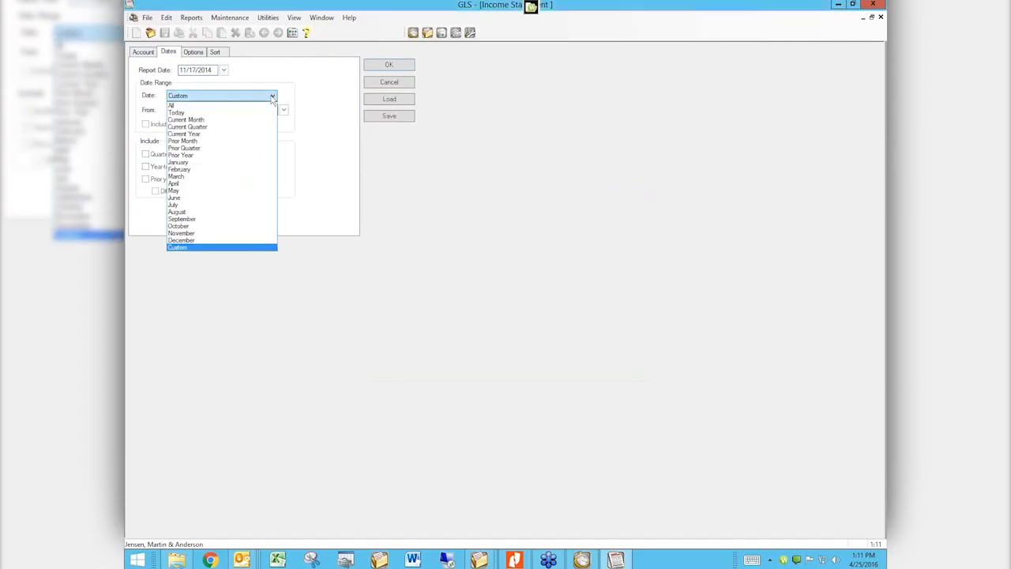
{"action": "left_click", "coordinate": [183, 134]}
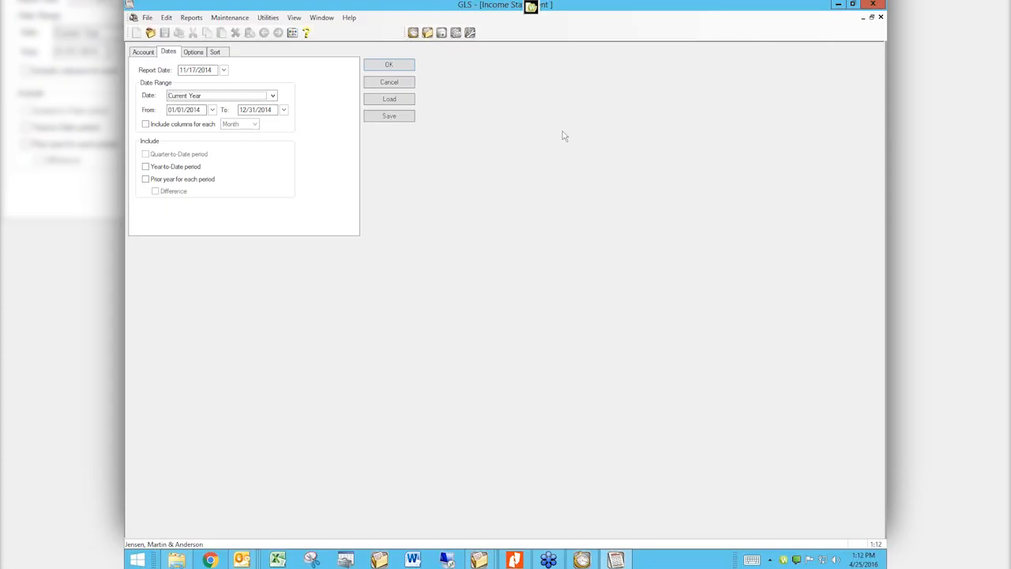
{"action": "left_click", "coordinate": [187, 126]}
Keep one column per Month, cancel the Income Statement setup, and return to the Main page
{"action": "left_click", "coordinate": [255, 125]}
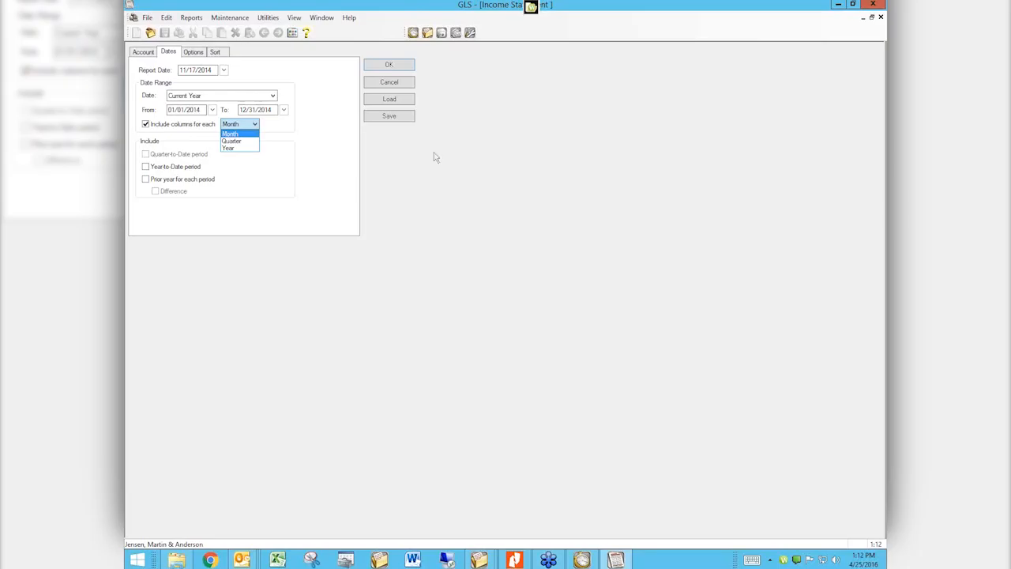
{"action": "left_click", "coordinate": [402, 91]}
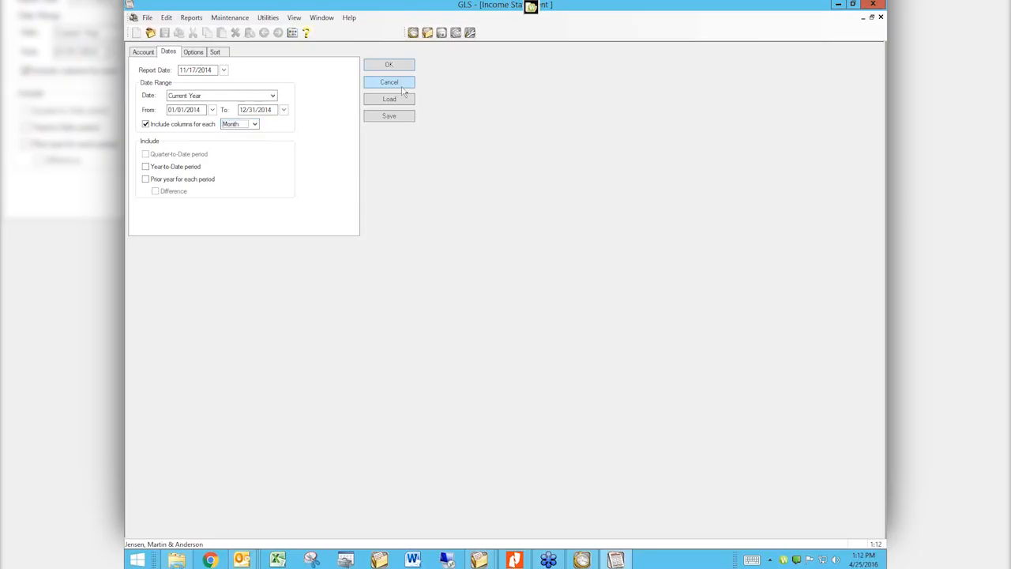
{"action": "left_click", "coordinate": [398, 83]}
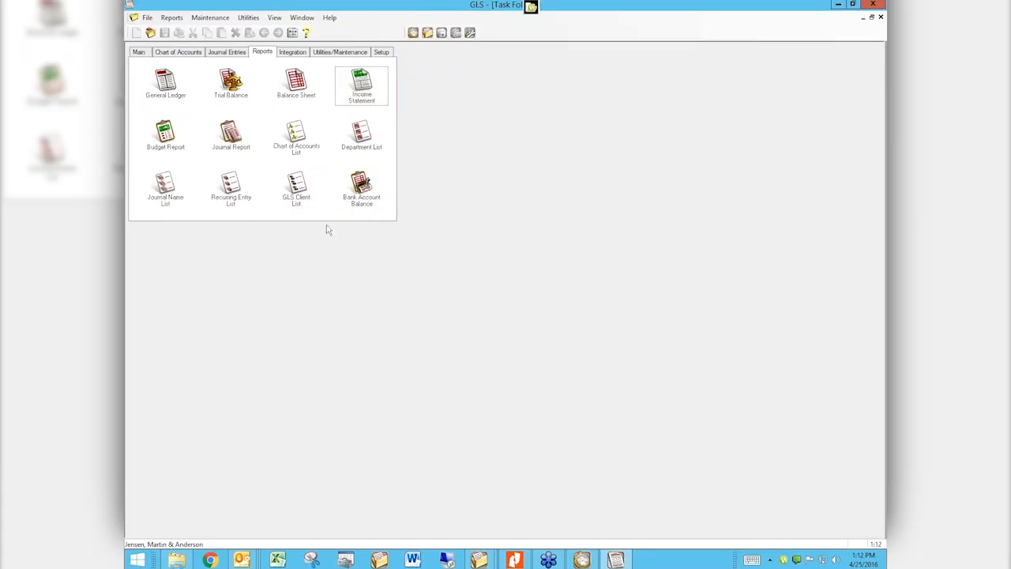
{"action": "left_click", "coordinate": [142, 52]}
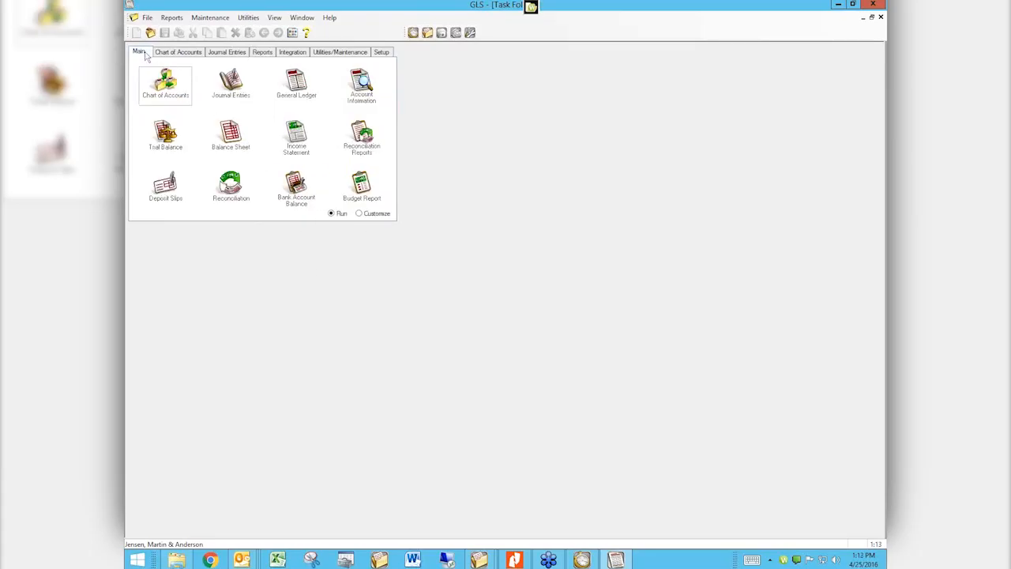
Open Journal Entries from the Task Folder's Main page to start transaction 265
{"action": "left_click", "coordinate": [238, 87]}
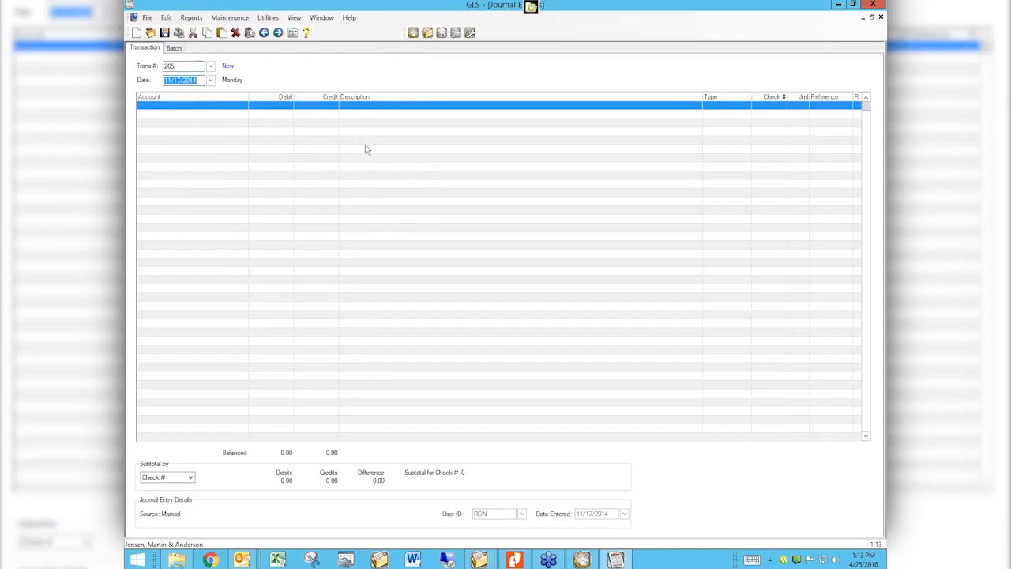
Enter account 1130.00 Payroll on the first line with description 'Payroll - April'
{"action": "key", "text": "Tab"}
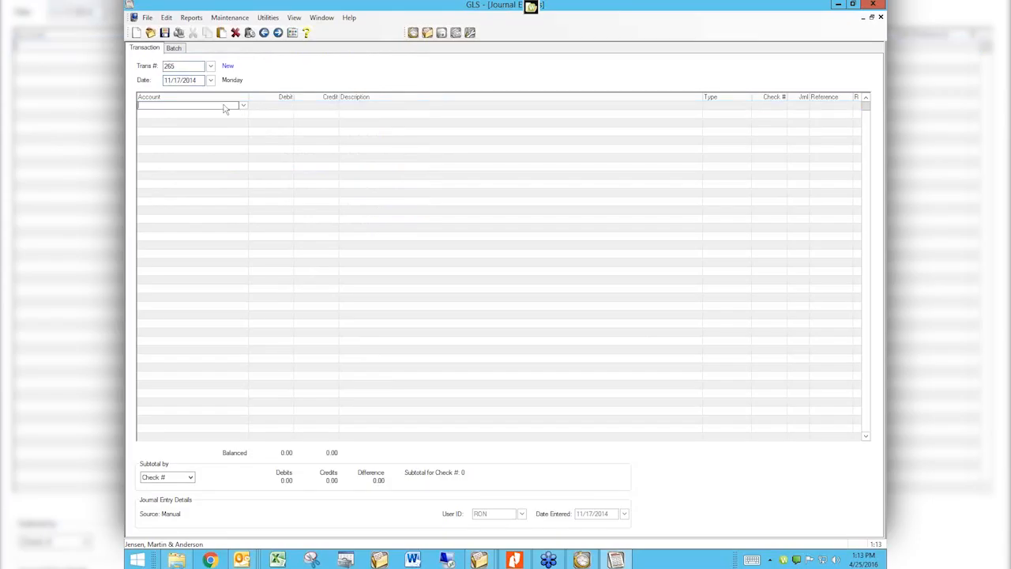
{"action": "type", "text": "payroll"}
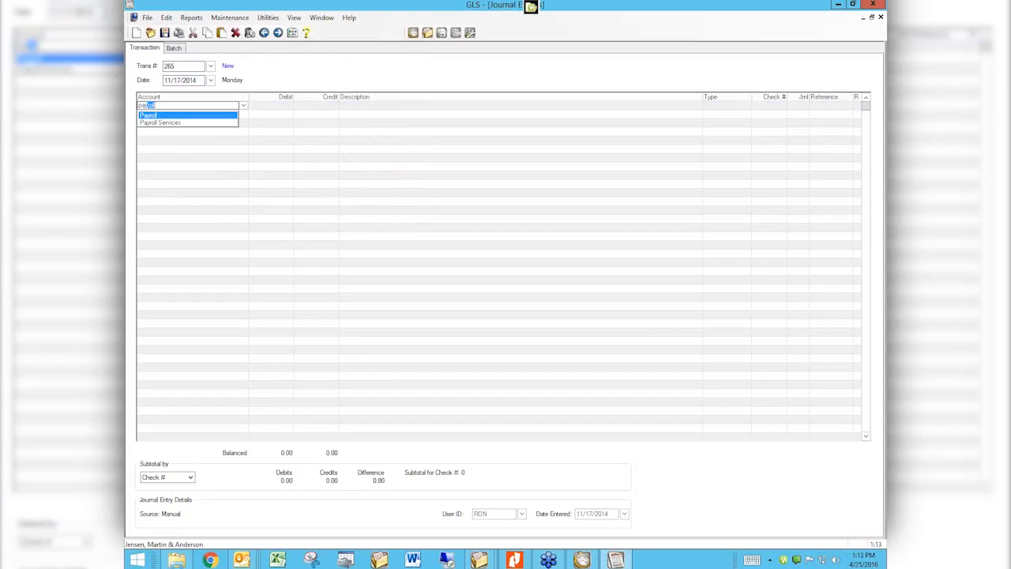
{"action": "key", "text": "Return"}
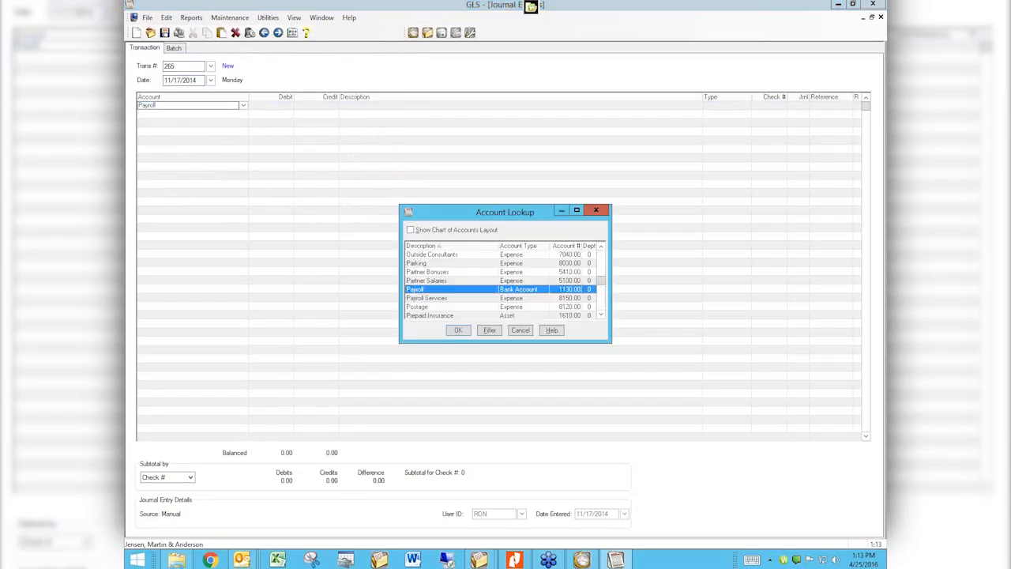
{"action": "key", "text": "Return"}
{"action": "key", "text": "Tab"}
{"action": "key", "text": "Tab"}
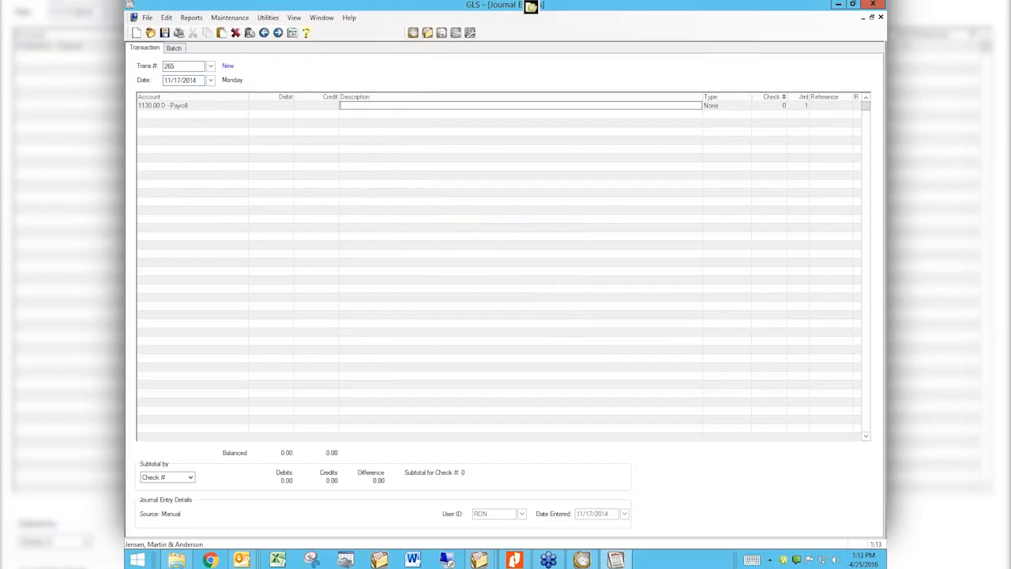
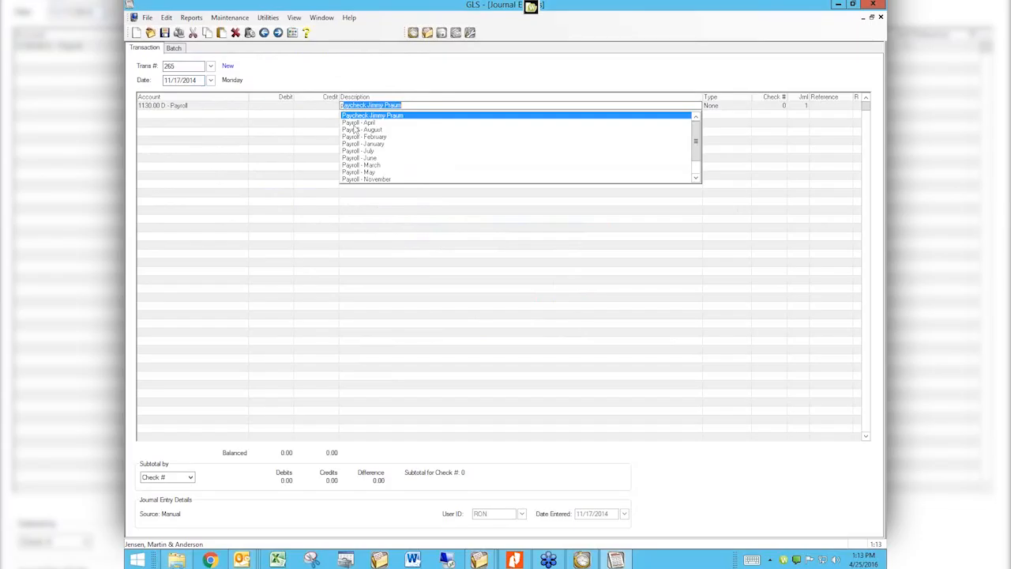
{"action": "key", "text": "Down"}
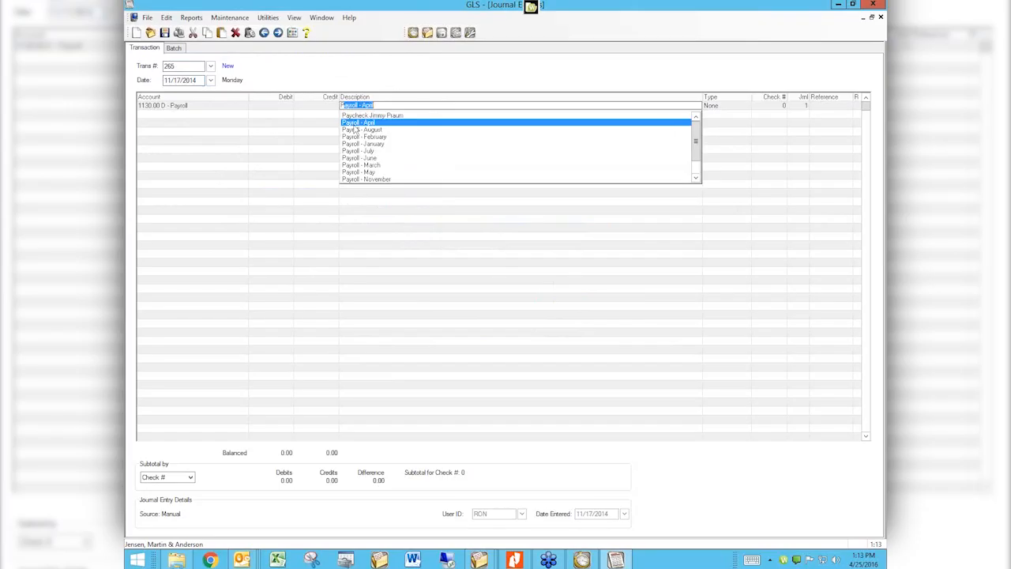
{"action": "key", "text": "Return"}
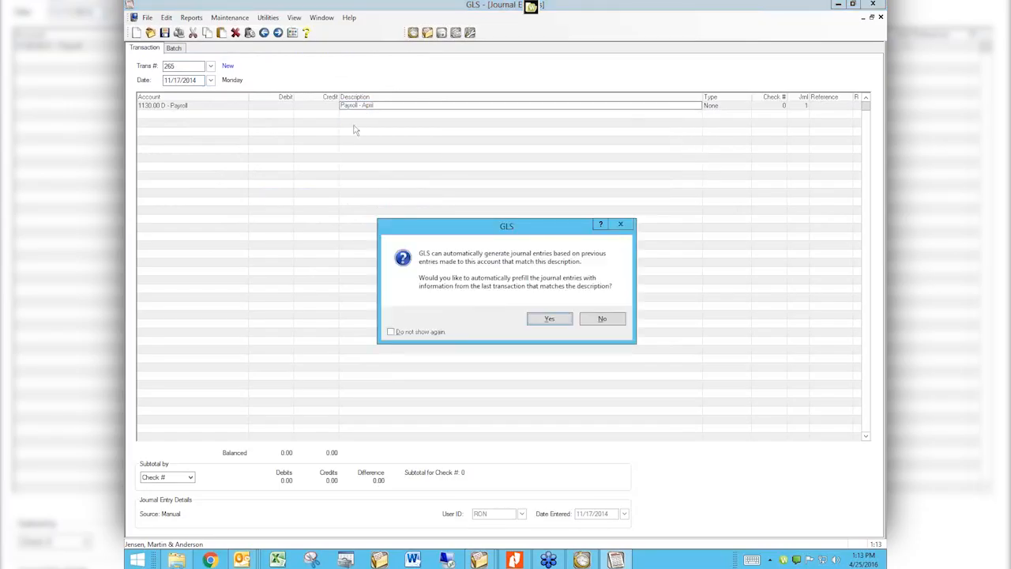
Accept prefilling from the last Payroll transaction and change the first description to 'Payroll - May'
{"action": "left_click", "coordinate": [550, 319]}
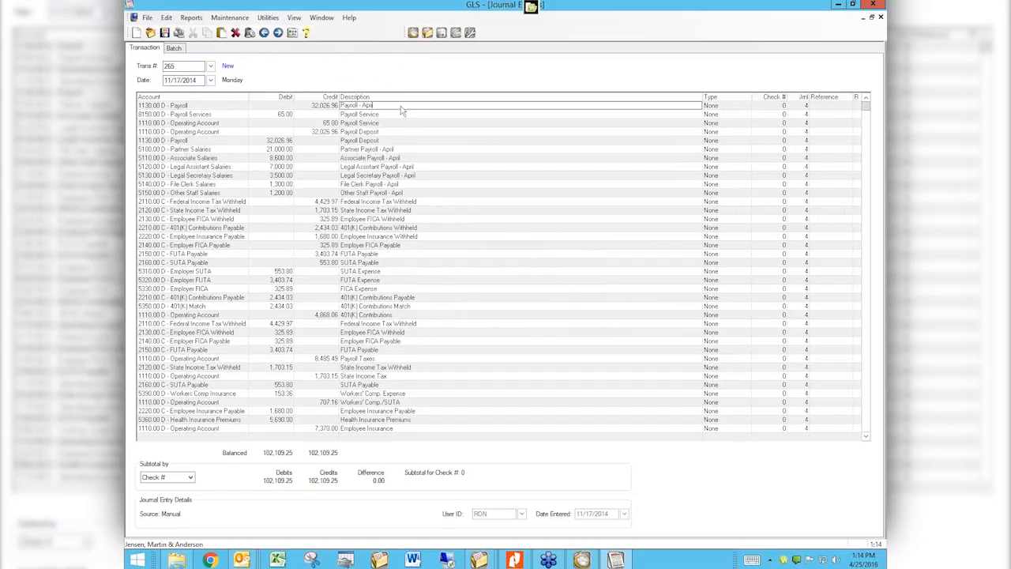
{"action": "key", "text": "BackSpace"}
{"action": "type", "text": "May"}
Close the prefilled entry without saving, dismiss the verification list, and reopen Journal Entries
{"action": "left_click", "coordinate": [880, 17]}
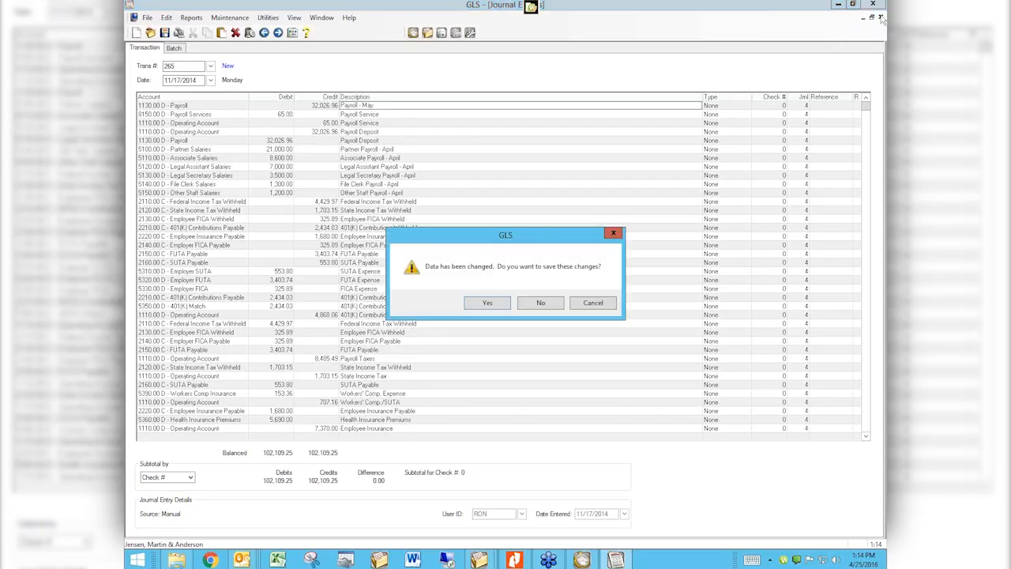
{"action": "left_click", "coordinate": [540, 304]}
{"action": "left_click", "coordinate": [224, 98]}
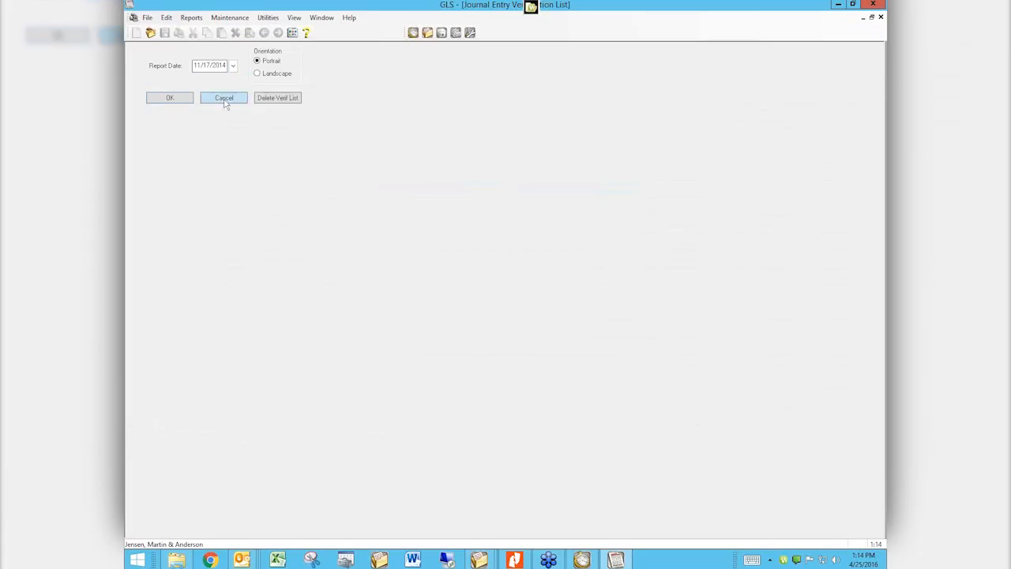
{"action": "left_click", "coordinate": [225, 101]}
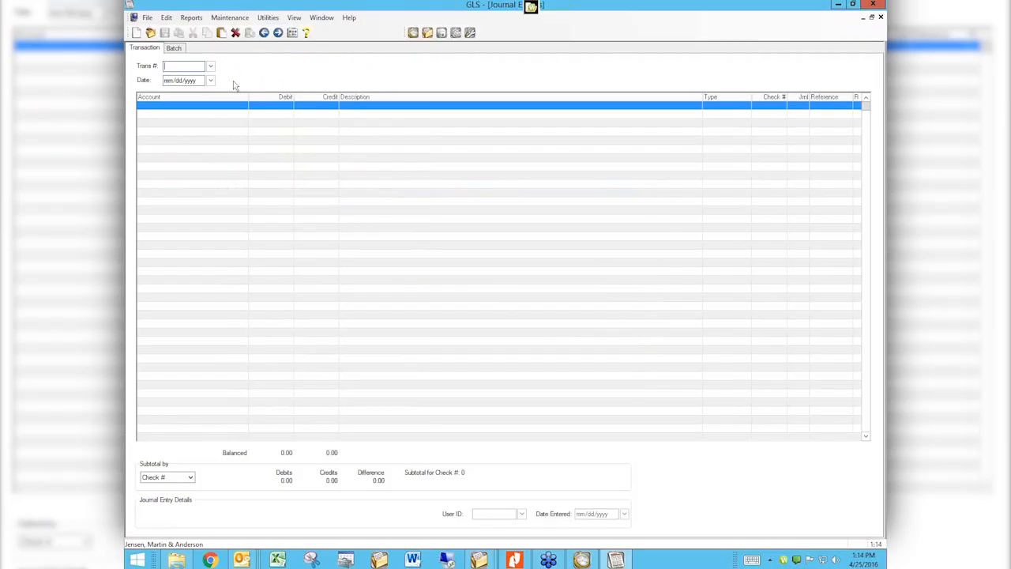
Credit 1130.00 Payroll 102,351.98 on the first line, described 'Payroll - April'
{"action": "type", "text": "payroll"}
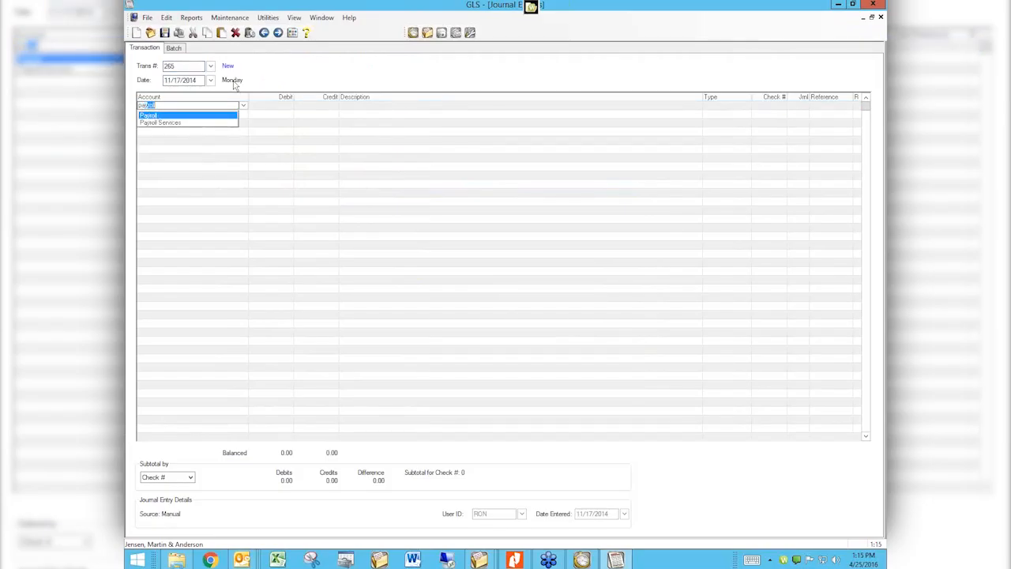
{"action": "key", "text": "Return"}
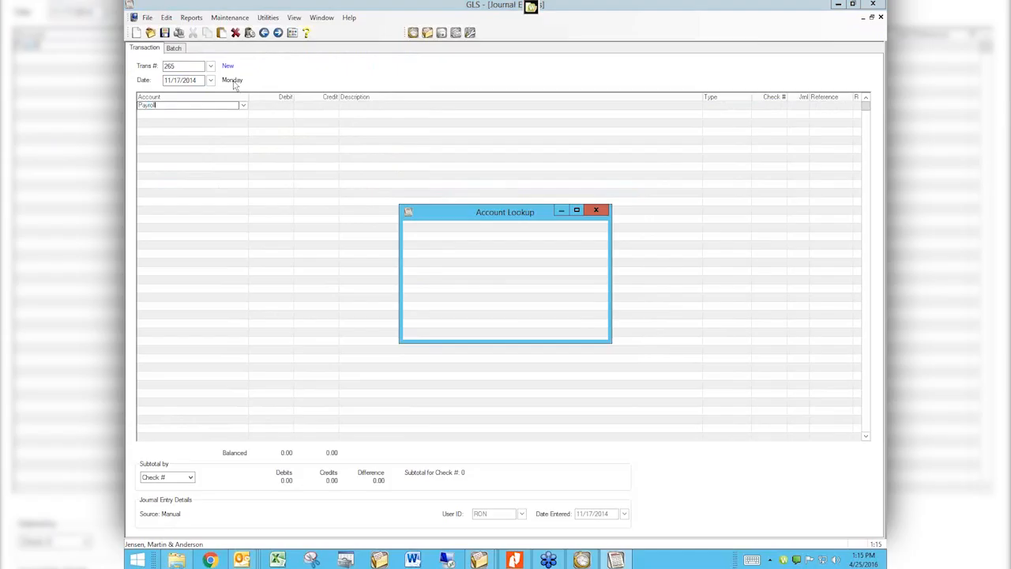
{"action": "key", "text": "Return"}
{"action": "key", "text": "Tab"}
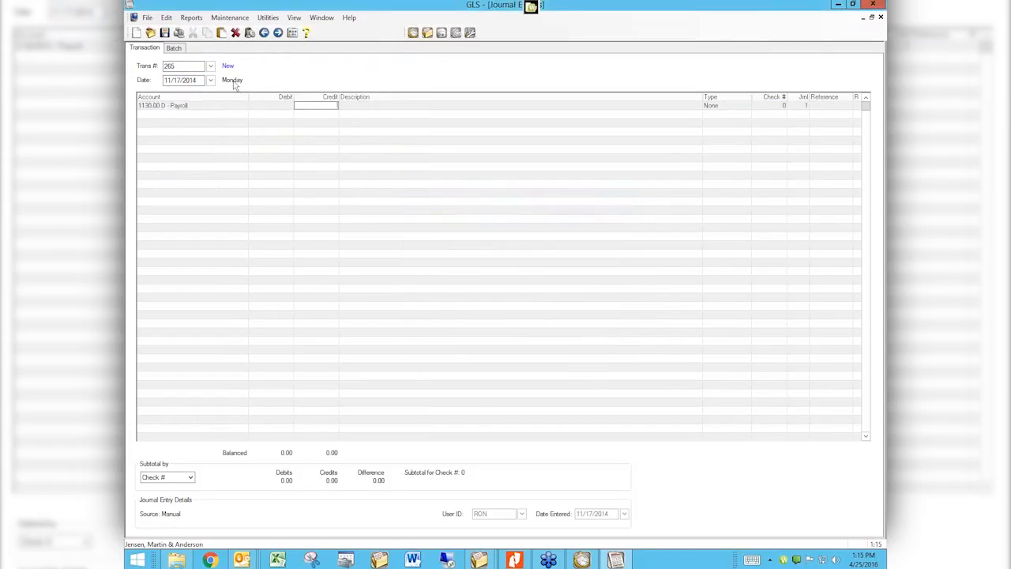
{"action": "type", "text": "102.00"}
{"action": "type", "text": "351.9"}
{"action": "type", "text": "8"}
{"action": "key", "text": "Tab"}
{"action": "type", "text": "pa"}
{"action": "type", "text": "yroll - April"}
{"action": "key", "text": "Down"}
{"action": "key", "text": "Tab"}
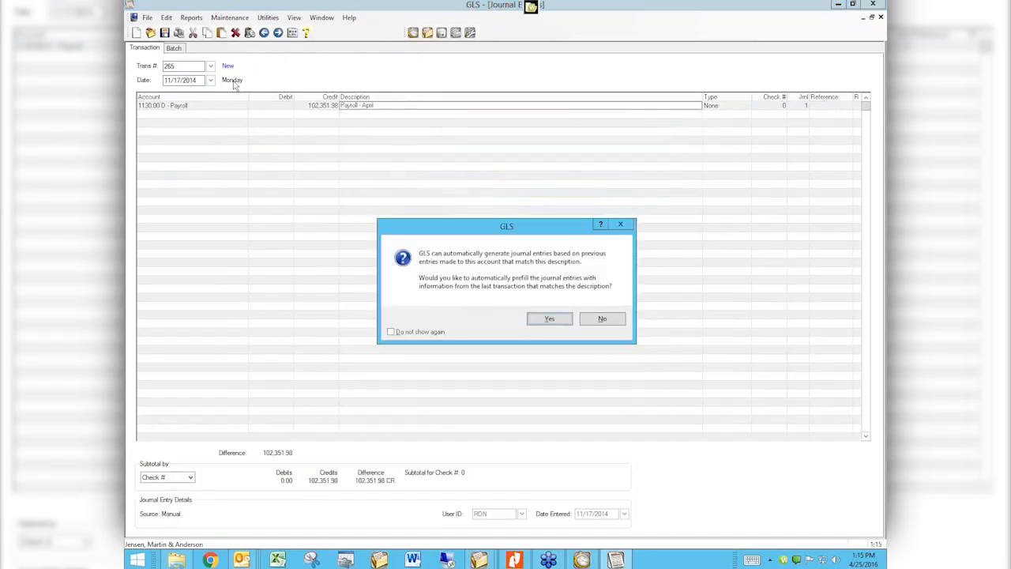
Prefill the Payroll - April lines, leave Payroll Services at 0.00, and close entry 265
{"action": "key", "text": "Return"}
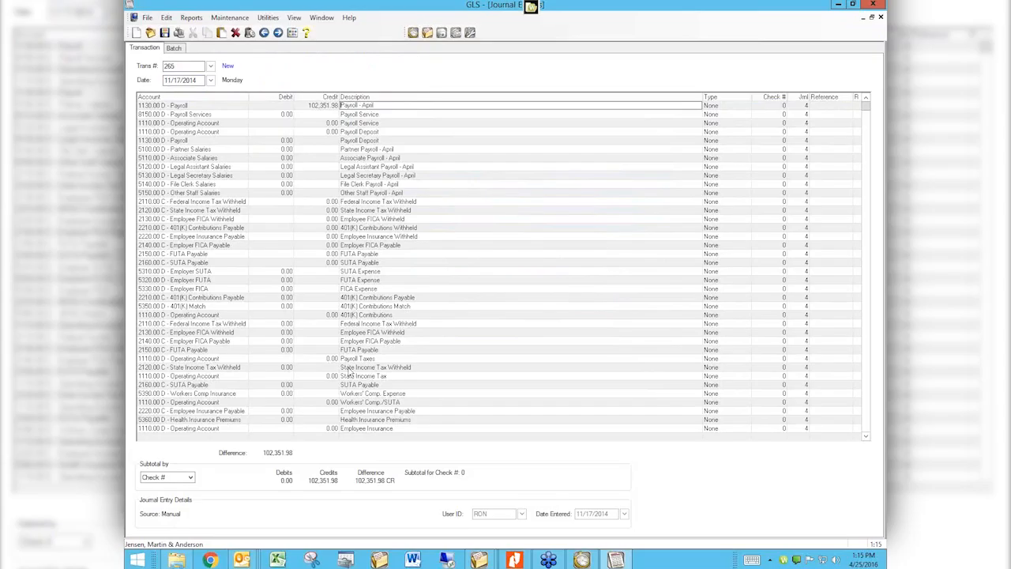
{"action": "left_click", "coordinate": [286, 115]}
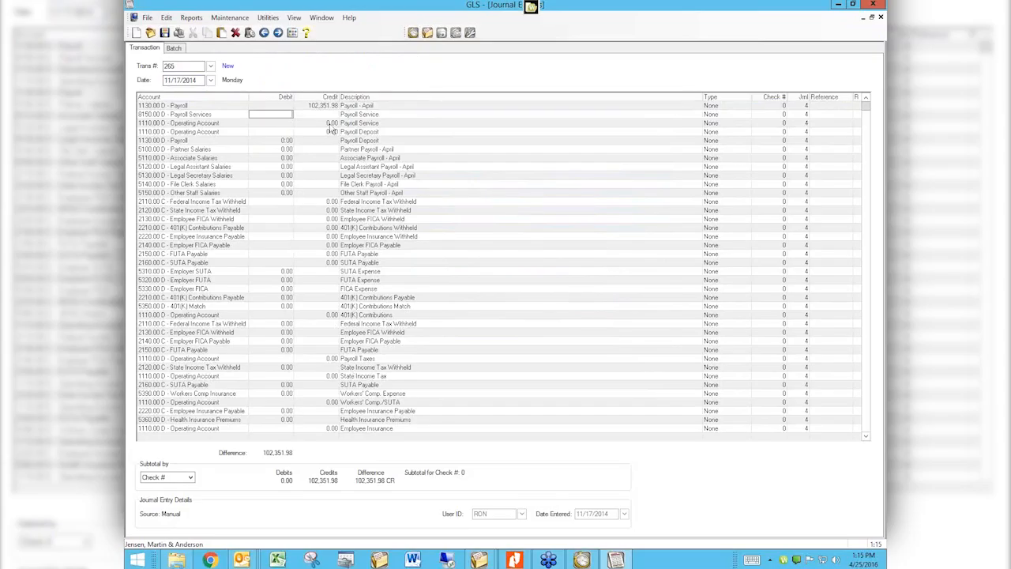
{"action": "left_click", "coordinate": [286, 141]}
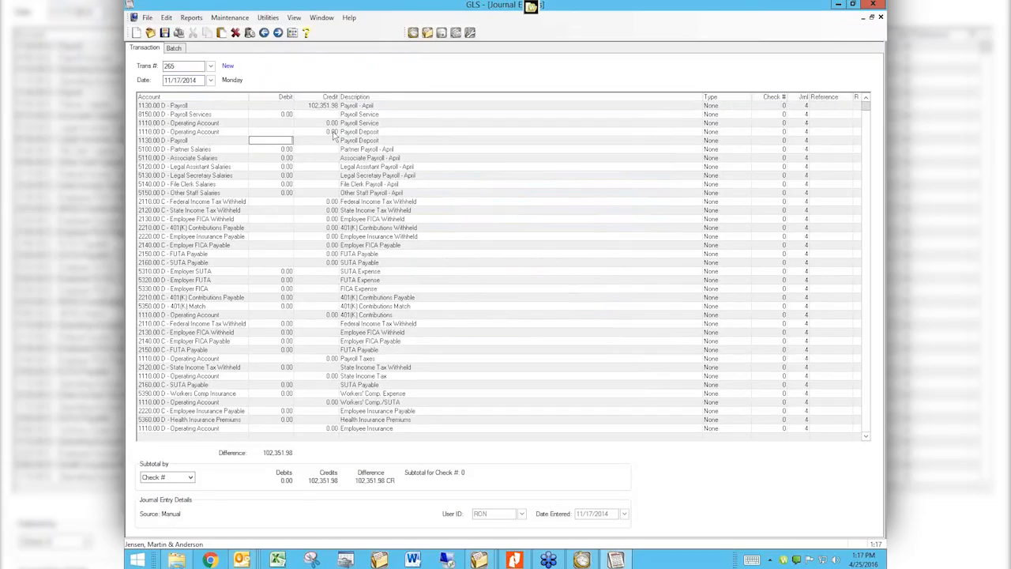
{"action": "left_click", "coordinate": [379, 133]}
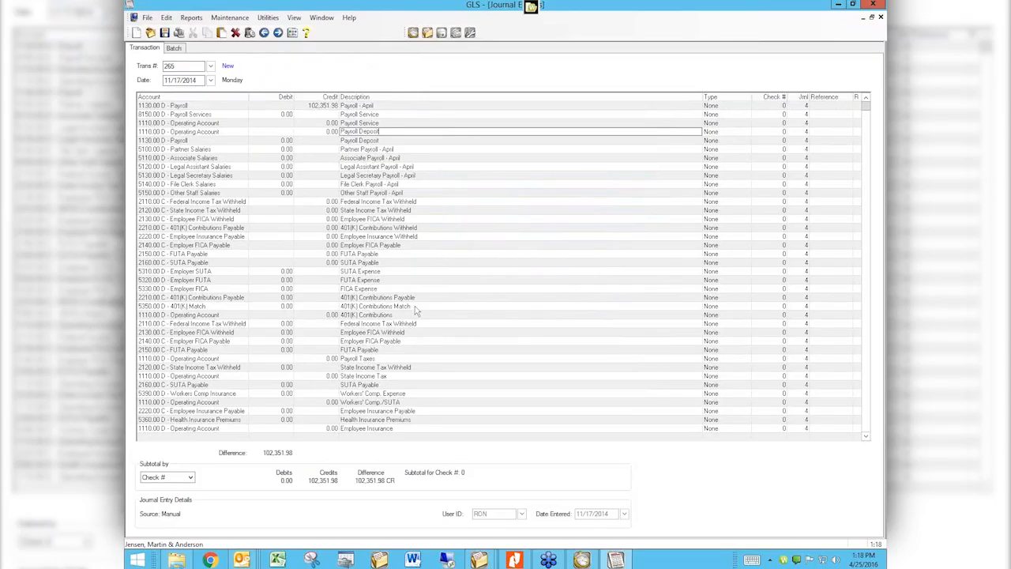
{"action": "left_click", "coordinate": [881, 17]}
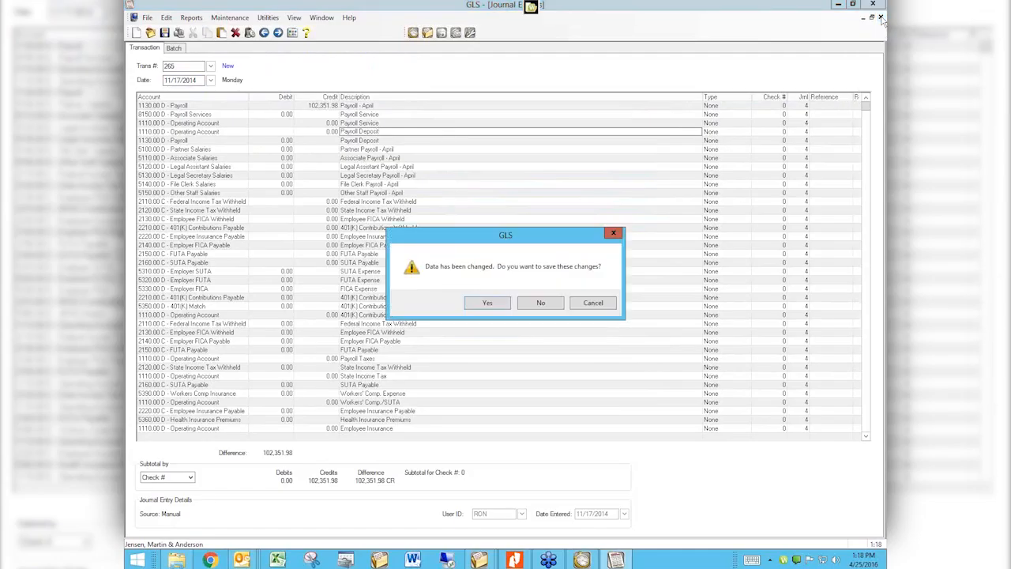
Discard the unsaved entry, dismiss the verification list, and reopen Journal Entries
{"action": "left_click", "coordinate": [544, 303]}
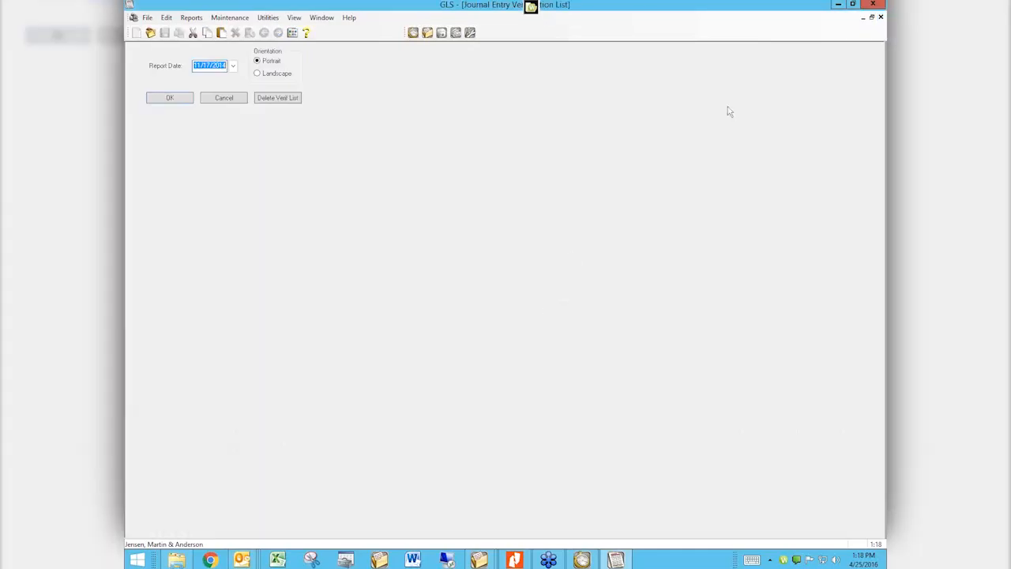
{"action": "left_click", "coordinate": [881, 17]}
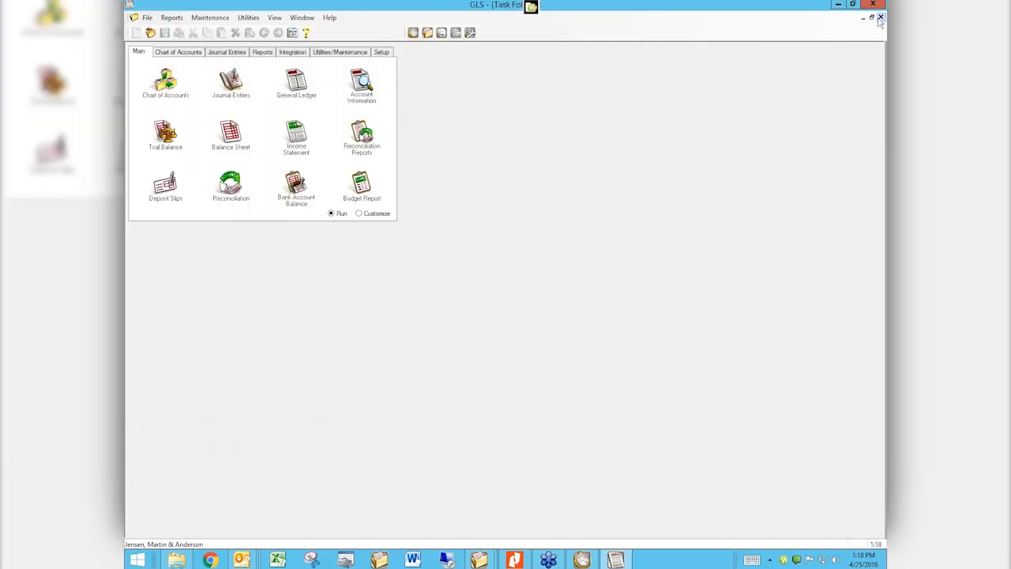
{"action": "left_click", "coordinate": [237, 90]}
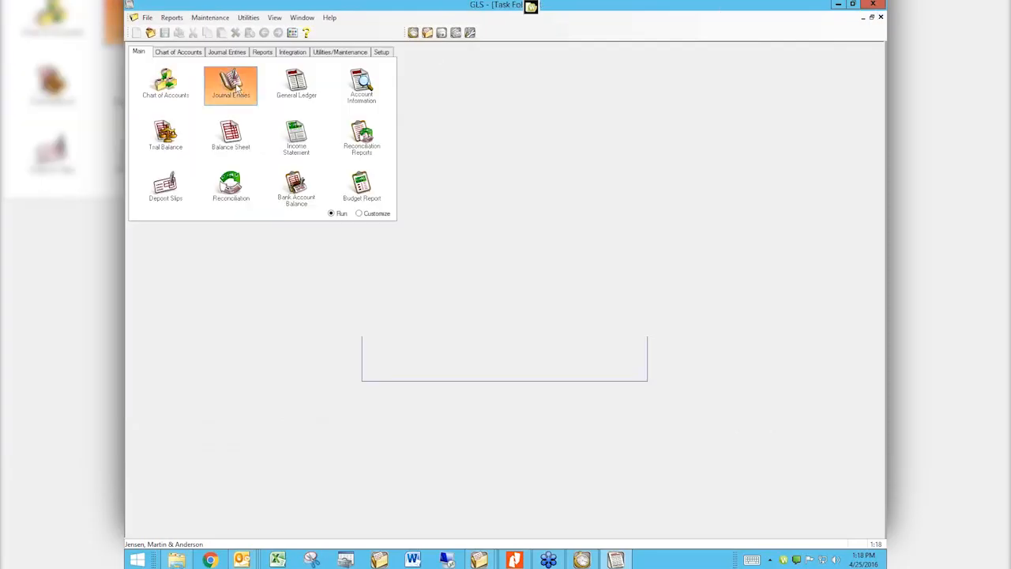
Load past transaction 60, Payroll - April, via the Trans # lookup sorted by description, then close it
{"action": "left_click", "coordinate": [210, 68]}
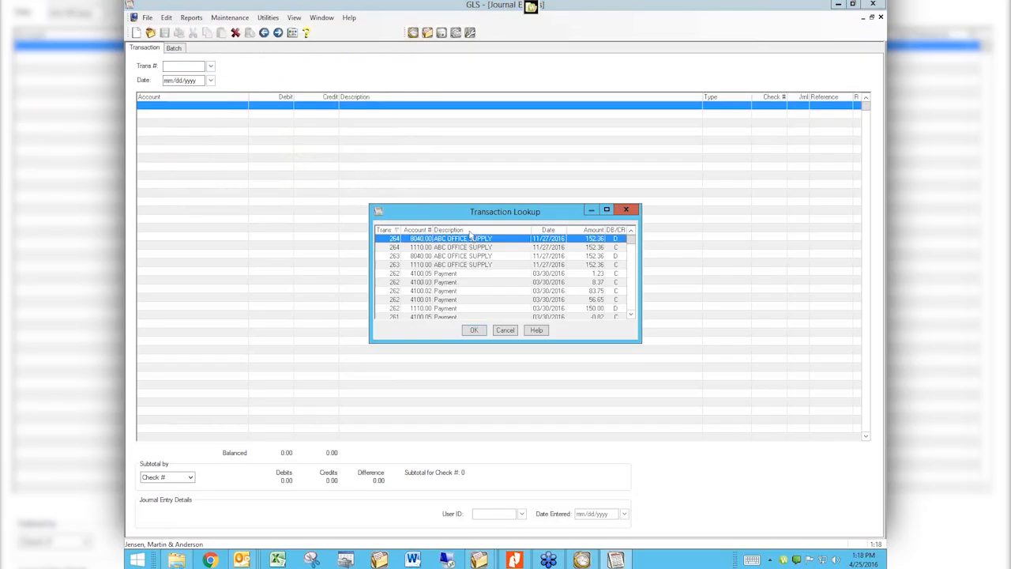
{"action": "left_click", "coordinate": [471, 233]}
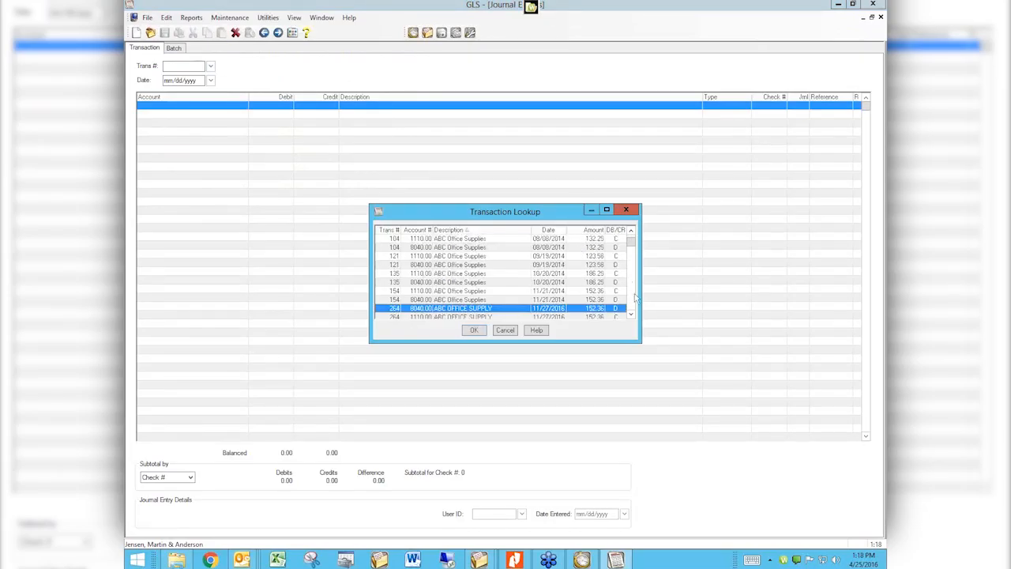
{"action": "left_click_drag", "start_coordinate": [632, 250], "coordinate": [632, 282]}
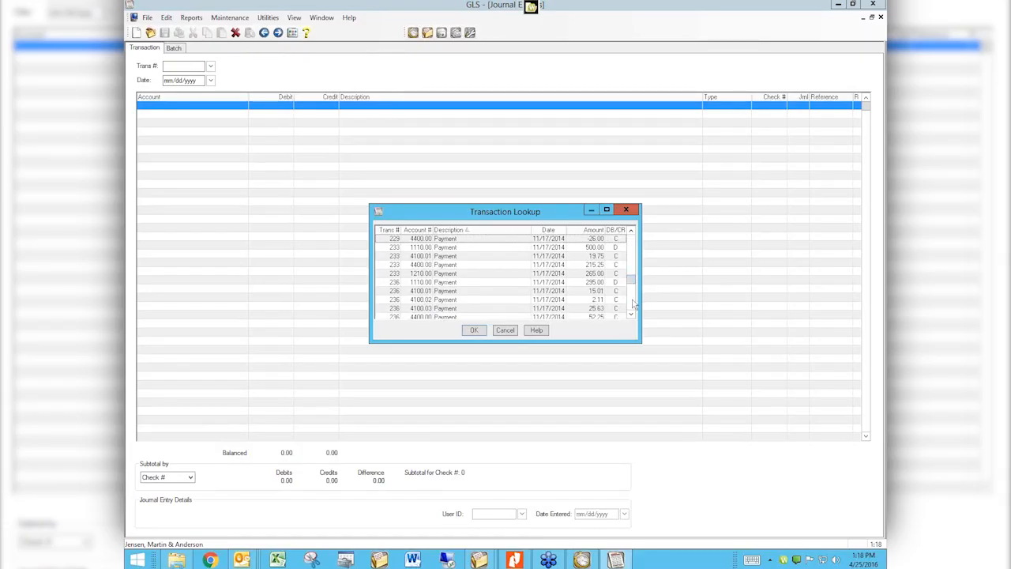
{"action": "left_click", "coordinate": [631, 303]}
{"action": "left_click", "coordinate": [631, 304]}
{"action": "left_click", "coordinate": [631, 303]}
{"action": "left_click", "coordinate": [631, 303]}
{"action": "left_click", "coordinate": [631, 303]}
{"action": "left_click", "coordinate": [631, 303]}
{"action": "left_click", "coordinate": [631, 303]}
{"action": "left_click", "coordinate": [631, 303]}
{"action": "left_click", "coordinate": [631, 303]}
{"action": "left_click", "coordinate": [631, 304]}
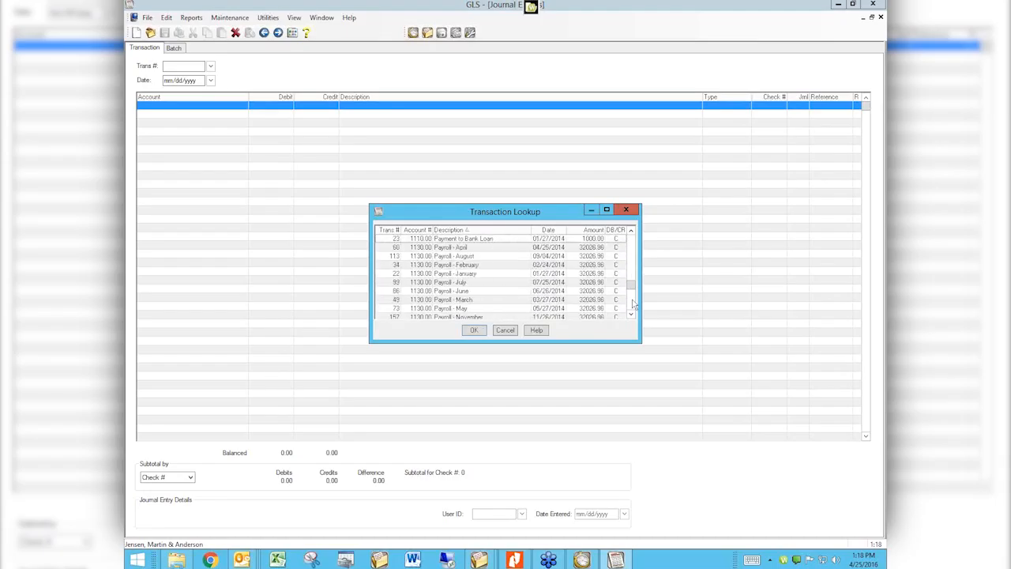
{"action": "left_click", "coordinate": [467, 241]}
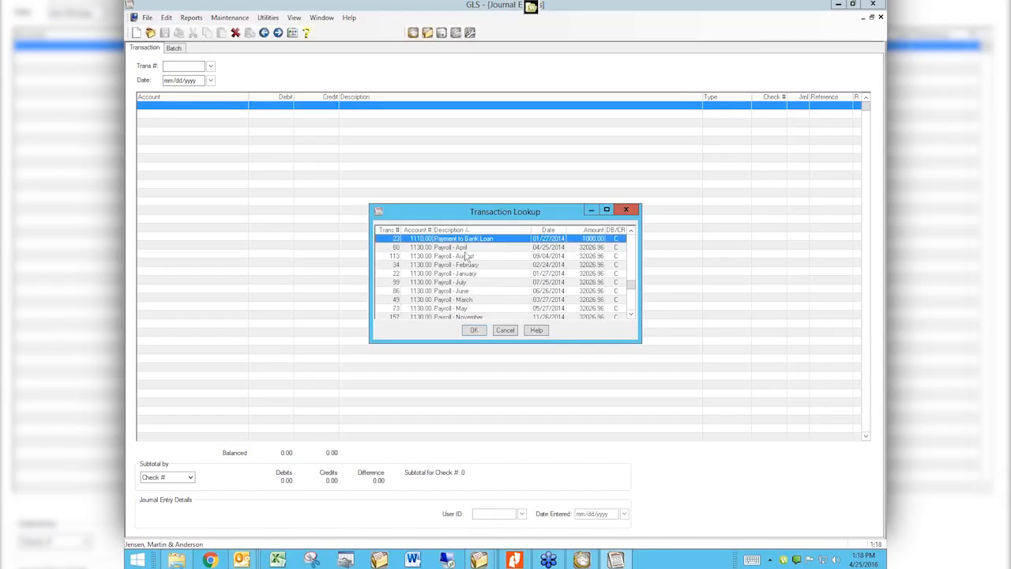
{"action": "left_click", "coordinate": [464, 249]}
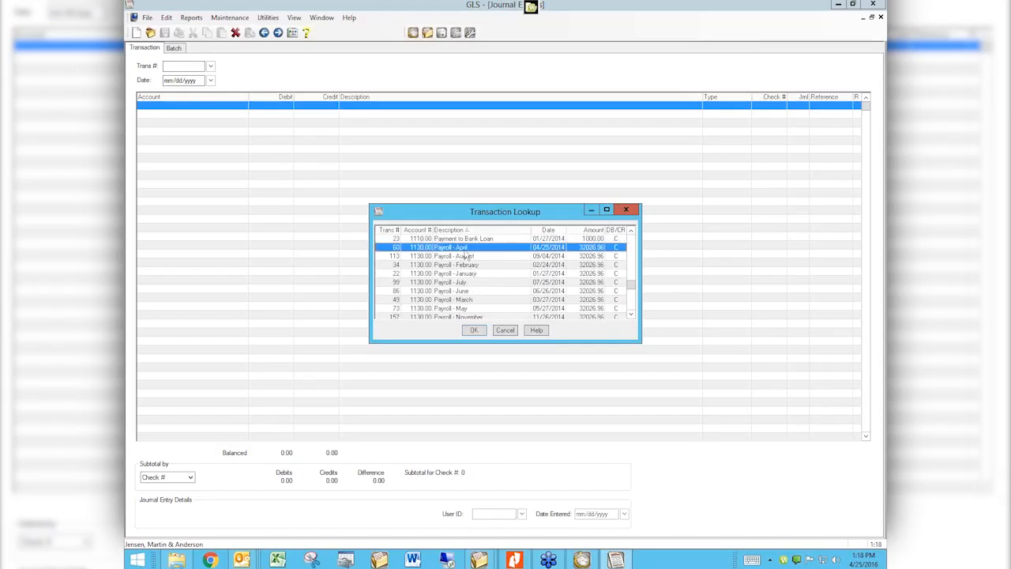
{"action": "left_click", "coordinate": [476, 330]}
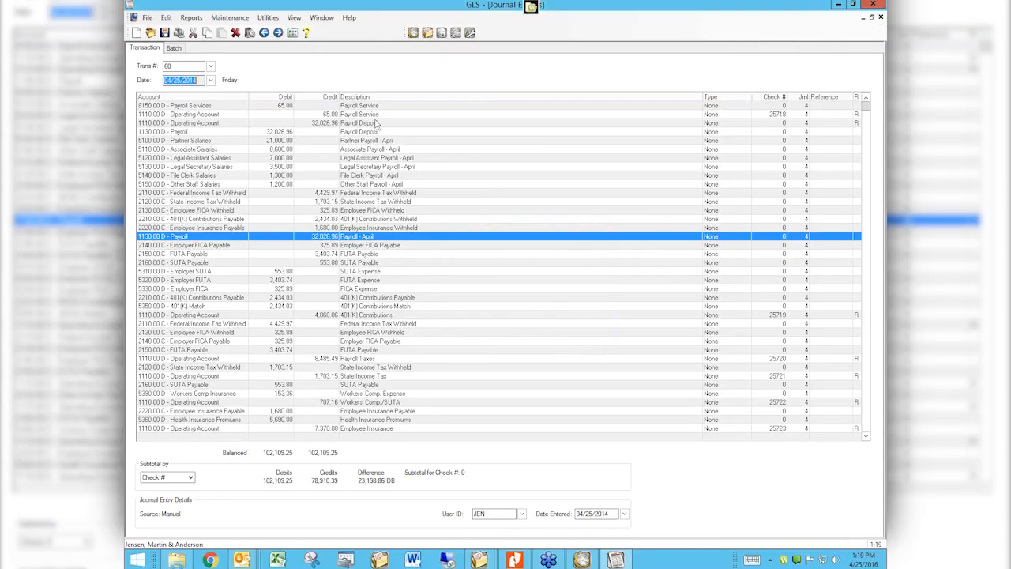
{"action": "left_click", "coordinate": [880, 17]}
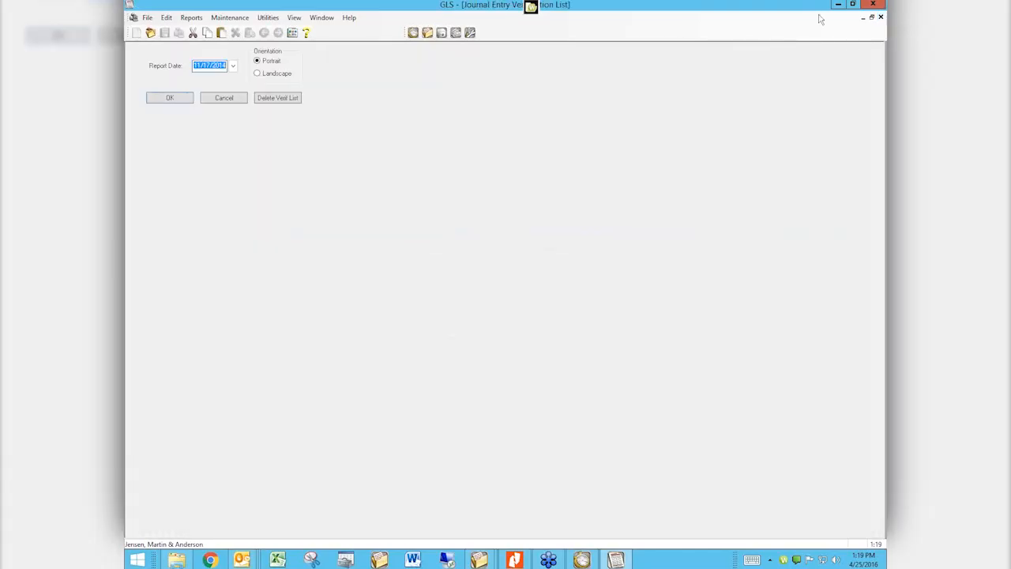
Start new entry 265 on the Payroll account with 'Payroll - April' and accept prefilling its lines
{"action": "left_click", "coordinate": [224, 98]}
{"action": "left_click", "coordinate": [237, 93]}
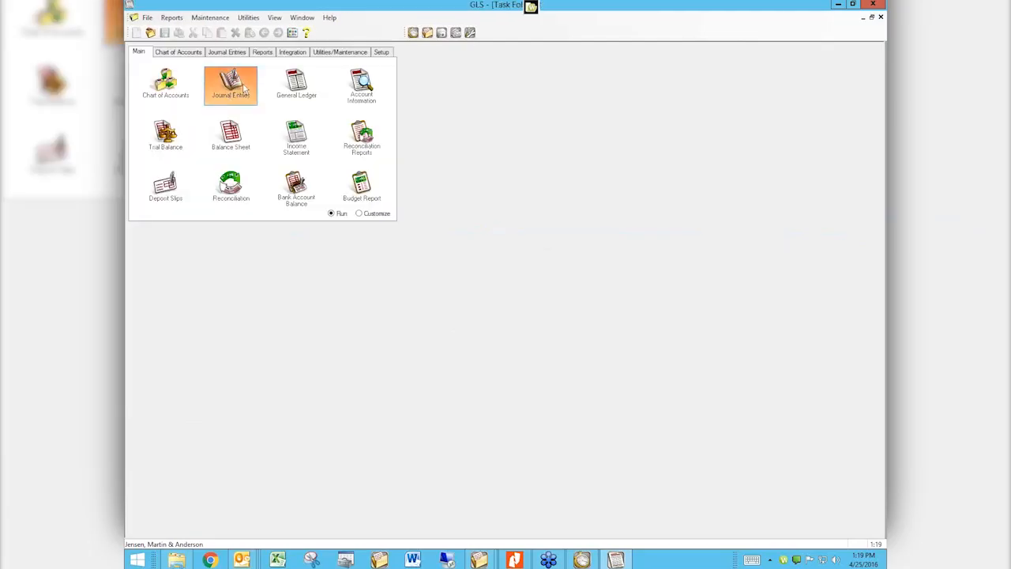
{"action": "key", "text": "Tab"}
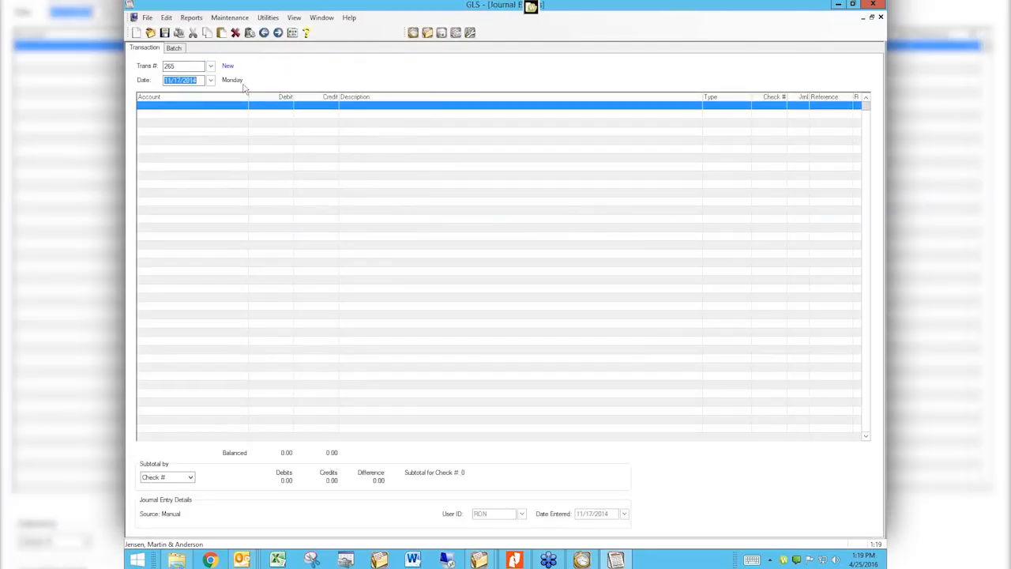
{"action": "key", "text": "Tab"}
{"action": "type", "text": "pay"}
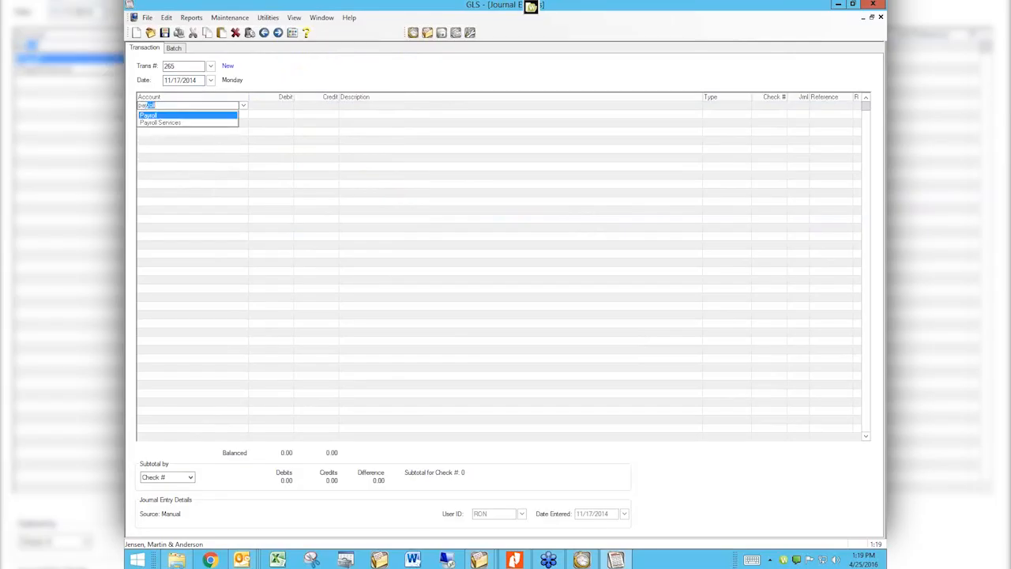
{"action": "key", "text": "Tab"}
{"action": "key", "text": "Tab"}
{"action": "key", "text": "Tab"}
{"action": "type", "text": "pay"}
{"action": "key", "text": "Down"}
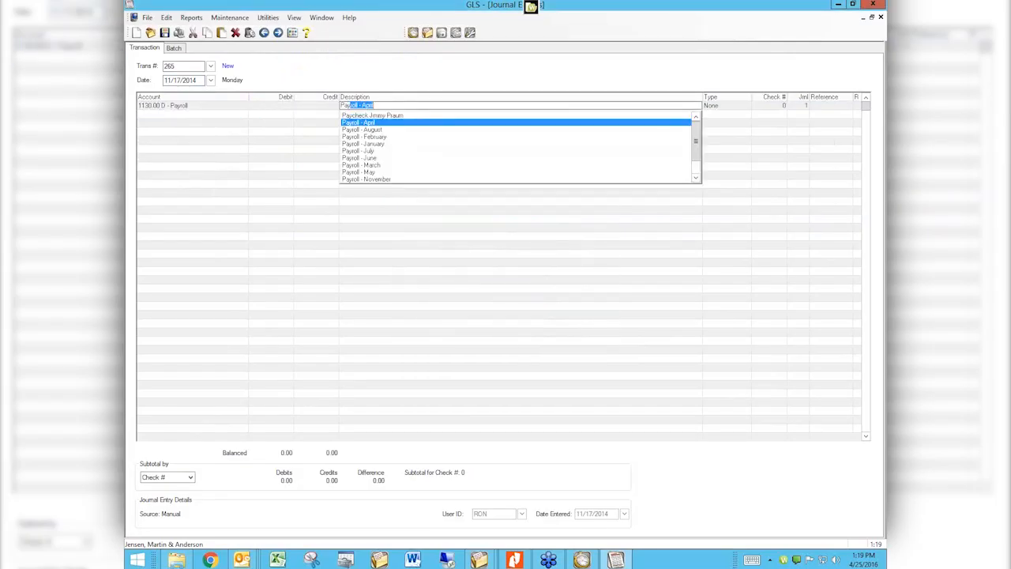
{"action": "key", "text": "Tab"}
{"action": "key", "text": "Return"}
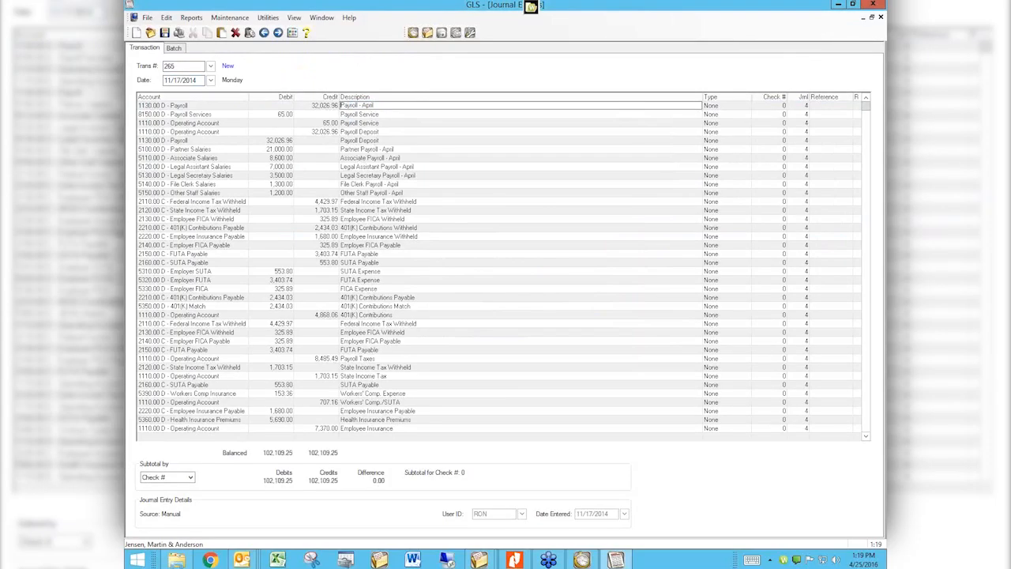
{"action": "left_click", "coordinate": [168, 150]}
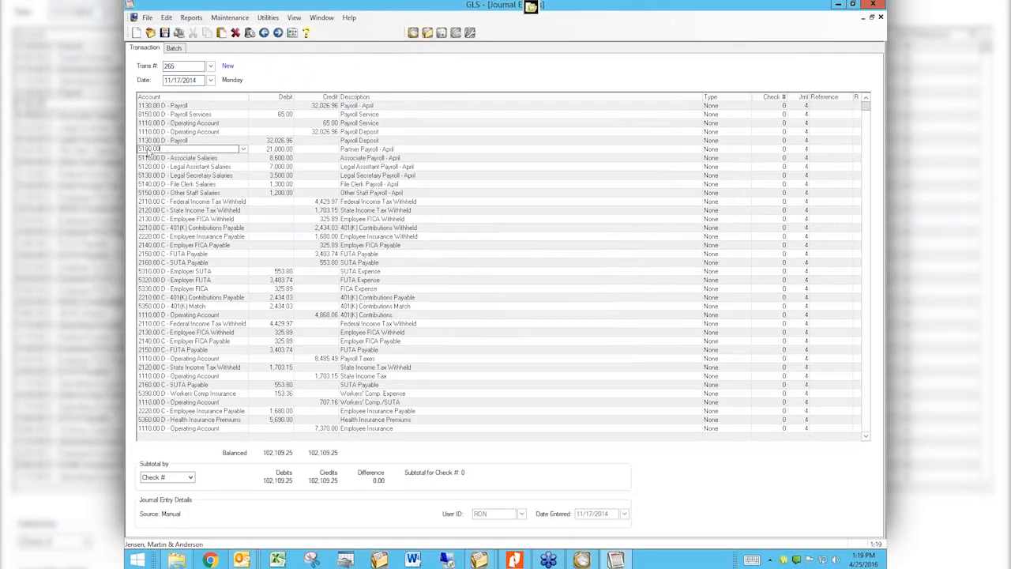
Try clearing the 5100.00 Partner Salaries account, dismiss the warnings, then cancel entry 265 without saving
{"action": "left_click", "coordinate": [408, 153]}
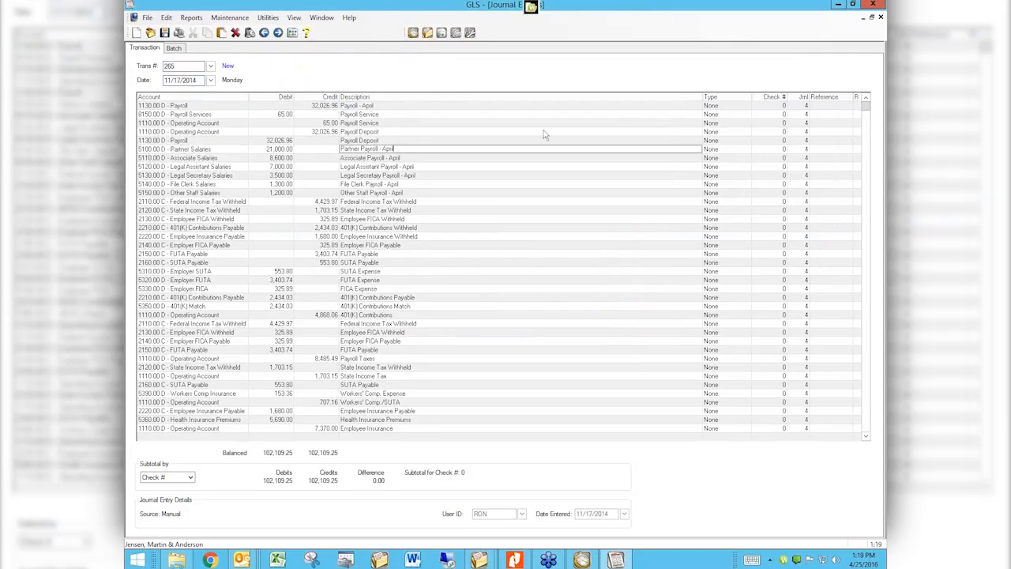
{"action": "left_click", "coordinate": [163, 141]}
{"action": "left_click", "coordinate": [166, 151]}
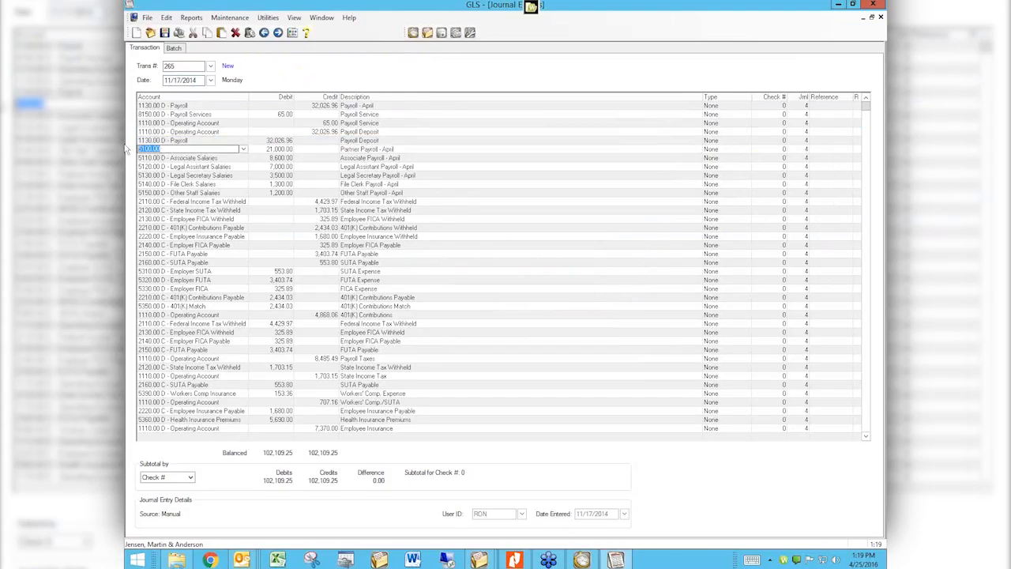
{"action": "key", "text": "Delete"}
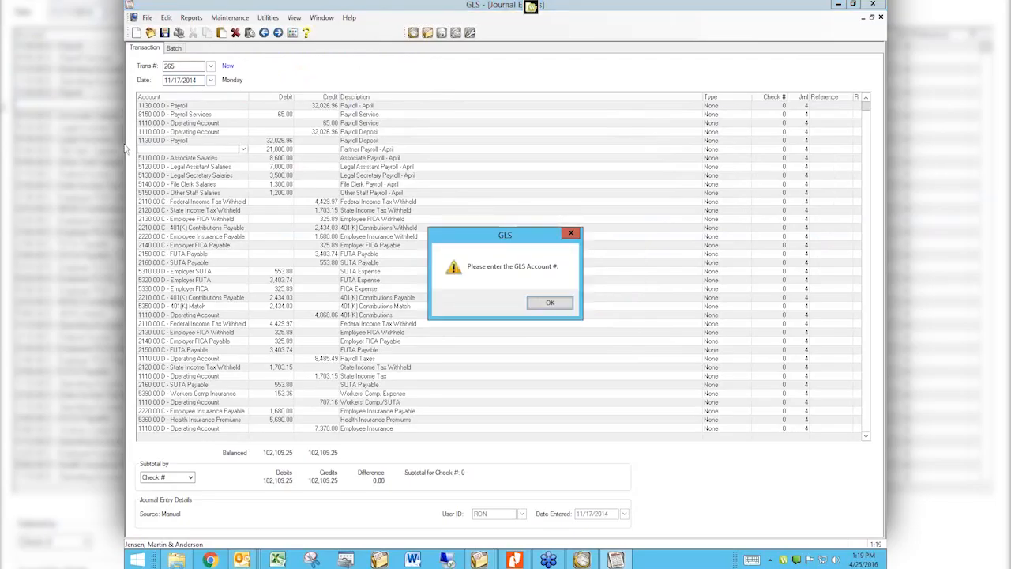
{"action": "left_click", "coordinate": [554, 305]}
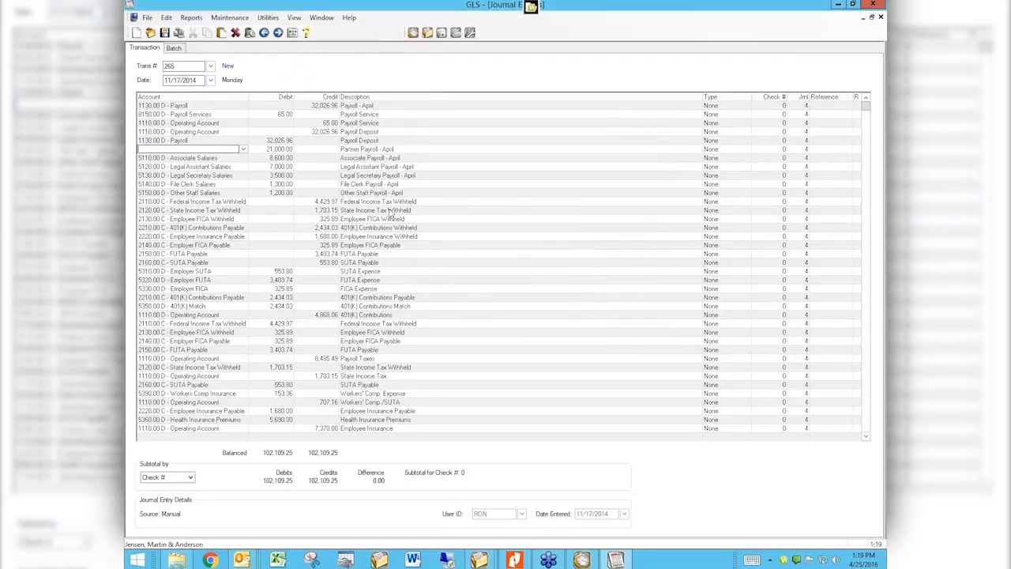
{"action": "left_click", "coordinate": [278, 148]}
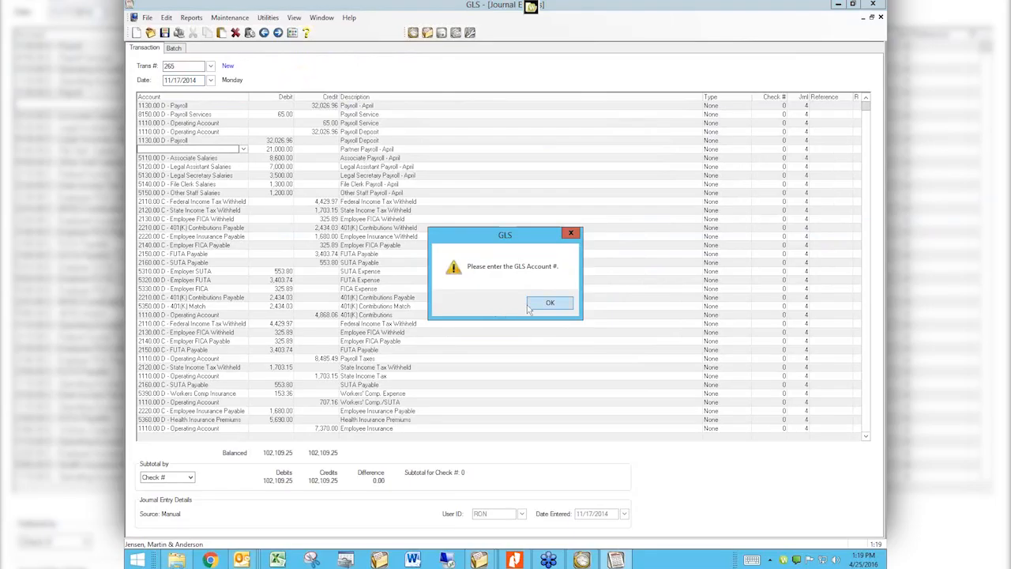
{"action": "left_click", "coordinate": [531, 306]}
{"action": "left_click", "coordinate": [235, 33]}
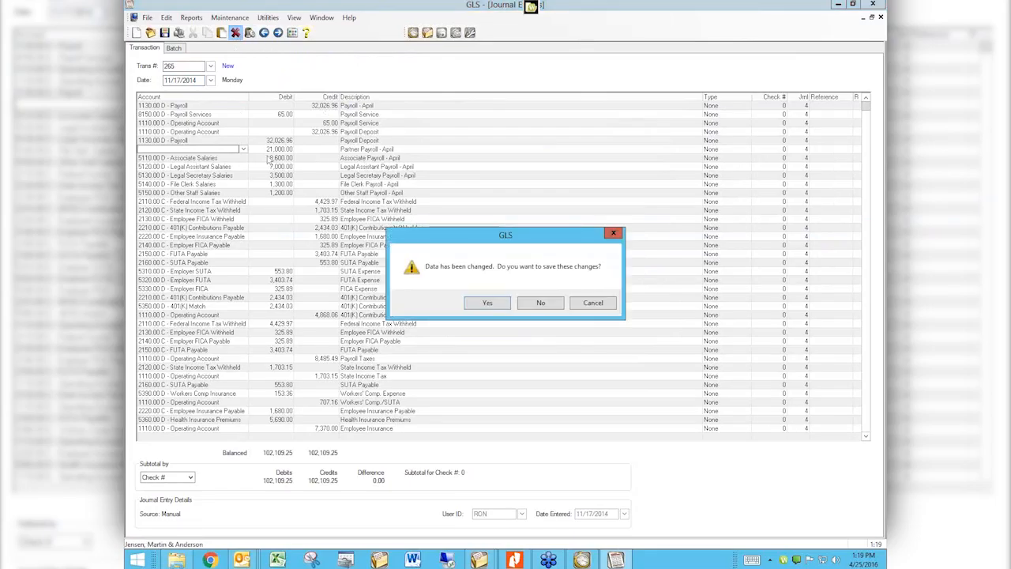
{"action": "left_click", "coordinate": [519, 306]}
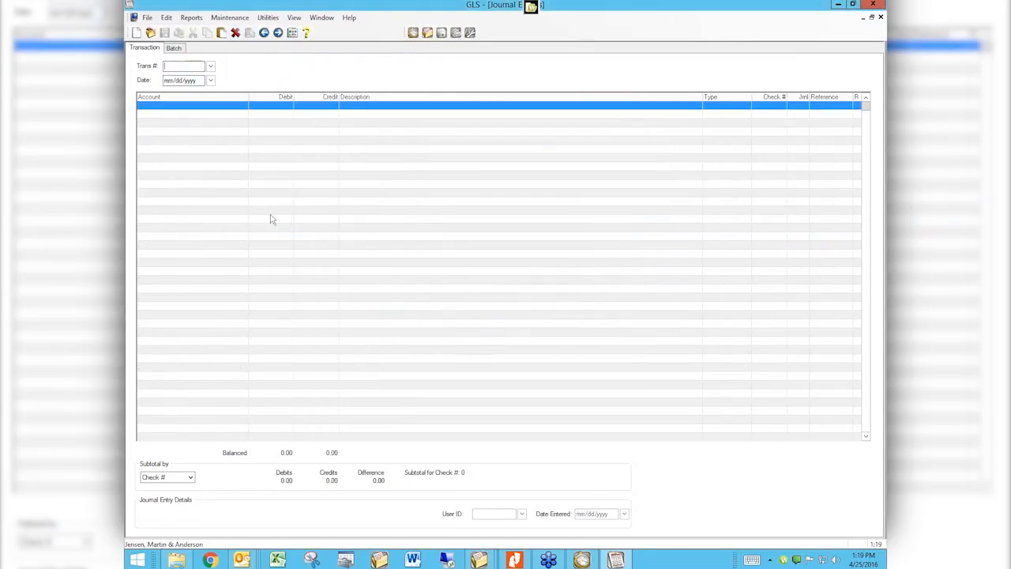
Start entry 265 with account 1130.00 Payroll credited 100.00
{"action": "key", "text": "Tab"}
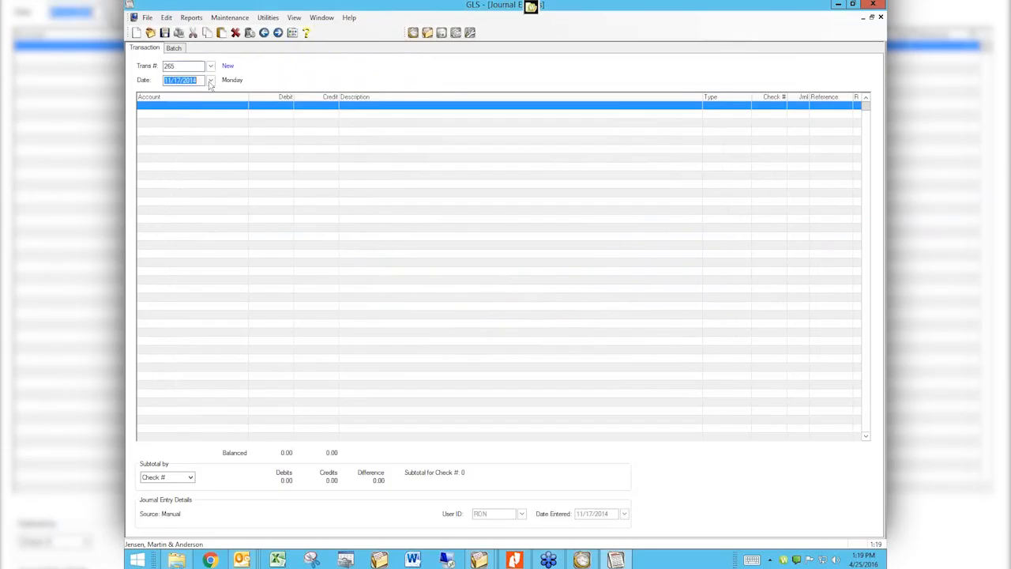
{"action": "key", "text": "Tab"}
{"action": "type", "text": "pay"}
{"action": "key", "text": "Tab"}
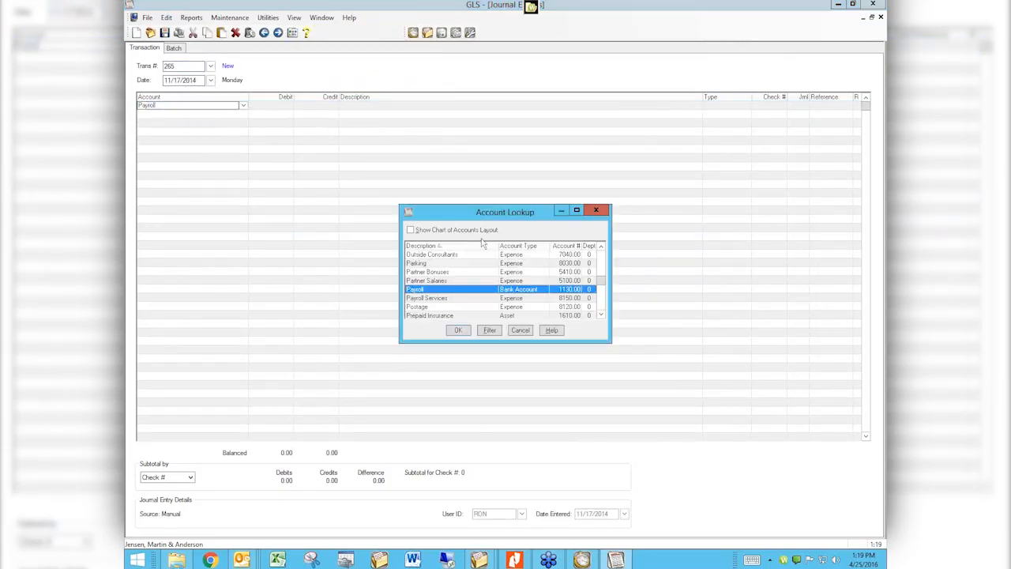
{"action": "double_click", "coordinate": [458, 290]}
{"action": "left_click", "coordinate": [313, 106]}
{"action": "type", "text": "100"}
{"action": "key", "text": "Tab"}
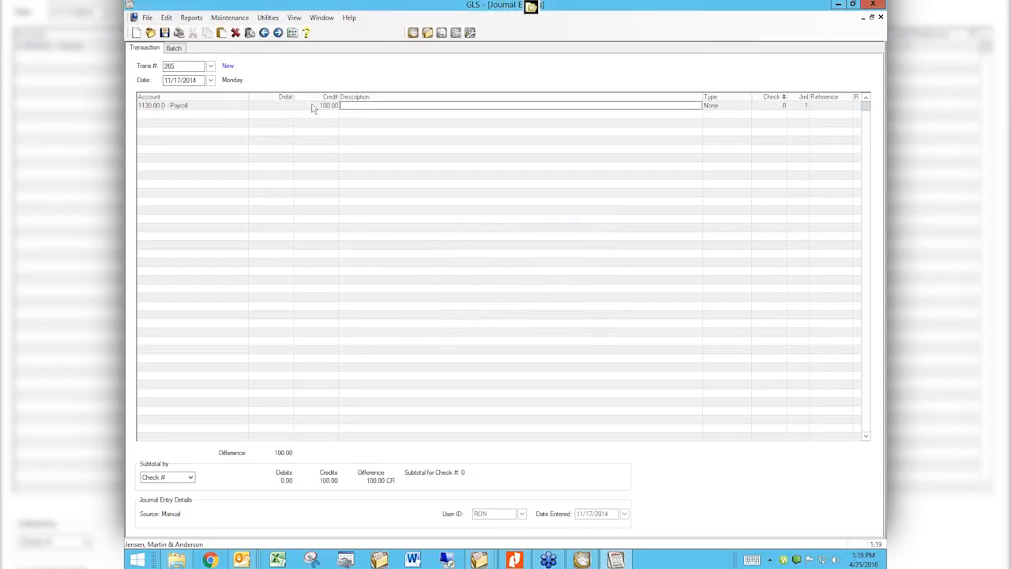
Describe the line as an employee's paycheck, decline the prefill, and begin retyping the description
{"action": "key", "text": "Tab"}
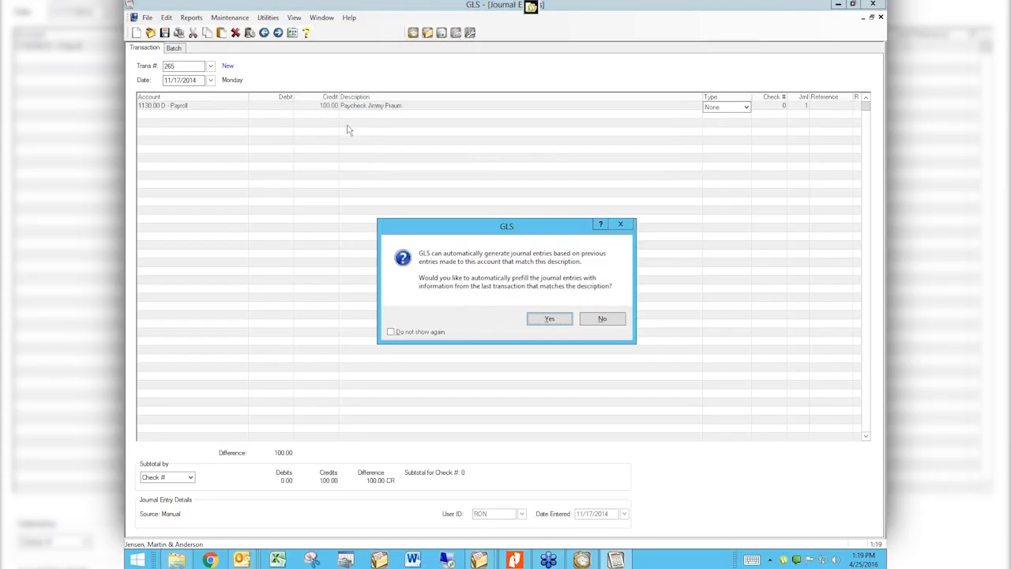
{"action": "left_click", "coordinate": [599, 321]}
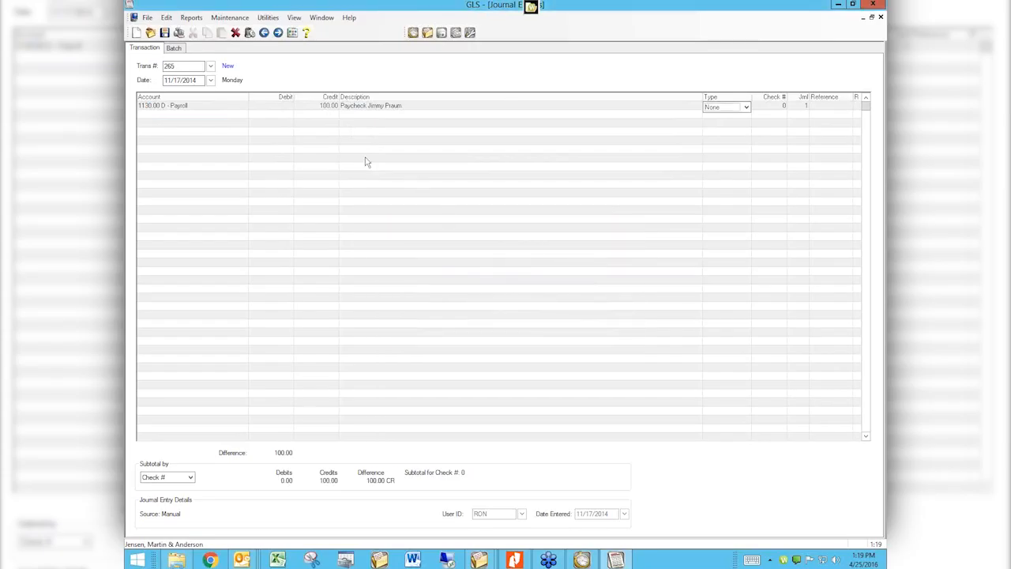
{"action": "left_click", "coordinate": [351, 106]}
{"action": "left_click_drag", "start_coordinate": [404, 106], "coordinate": [309, 108]}
{"action": "type", "text": "pa"}
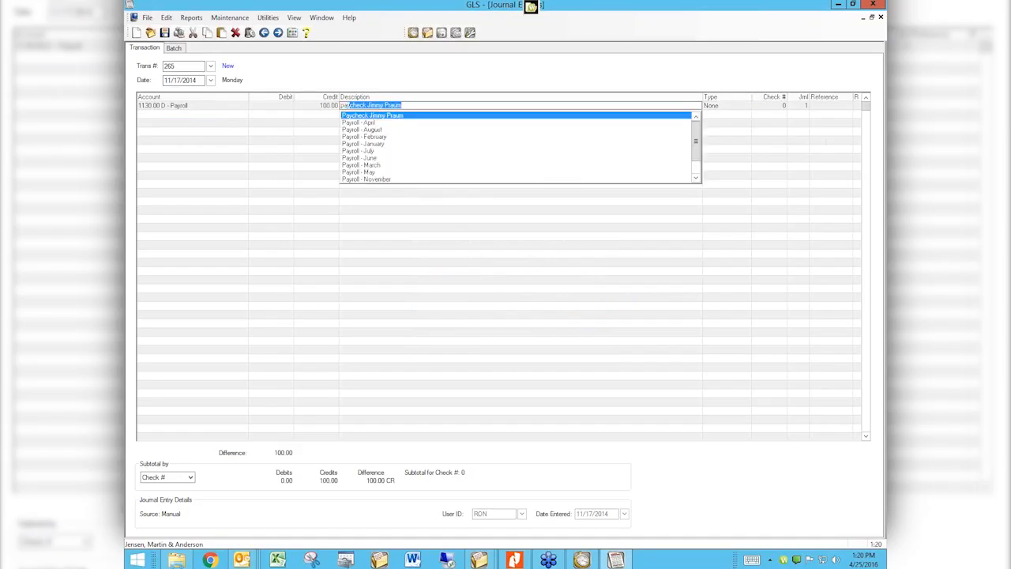
Choose 'Payroll - April' and prefill entry 265 from the prior payroll lines
{"action": "left_click", "coordinate": [366, 122]}
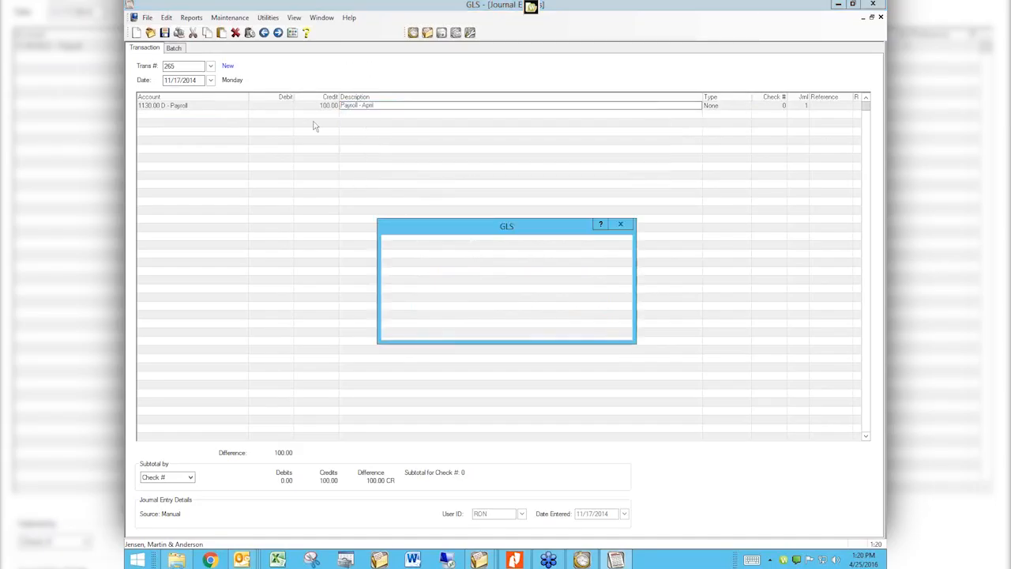
{"action": "left_click", "coordinate": [546, 321]}
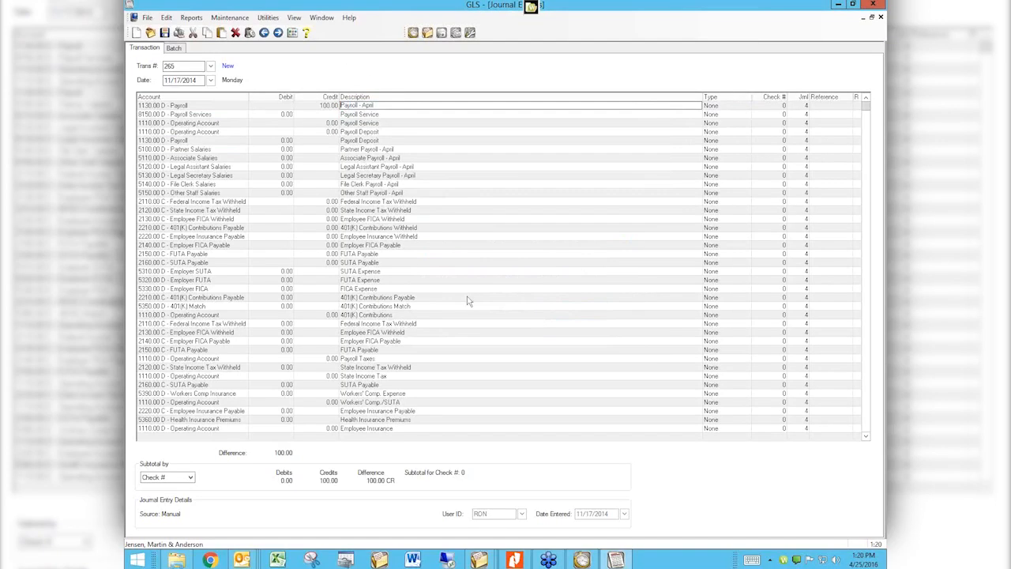
{"action": "left_click", "coordinate": [288, 141]}
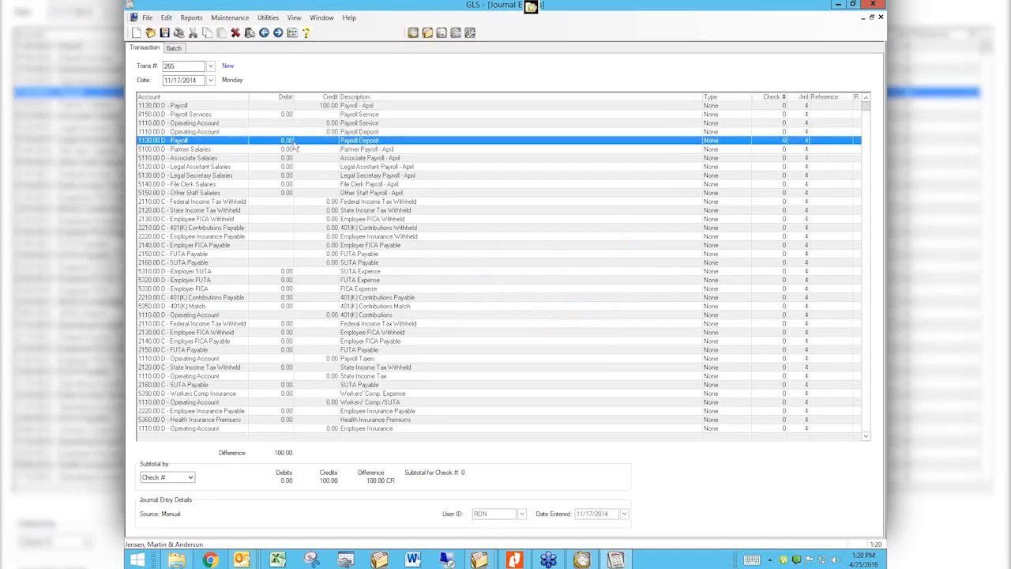
{"action": "left_click", "coordinate": [361, 140]}
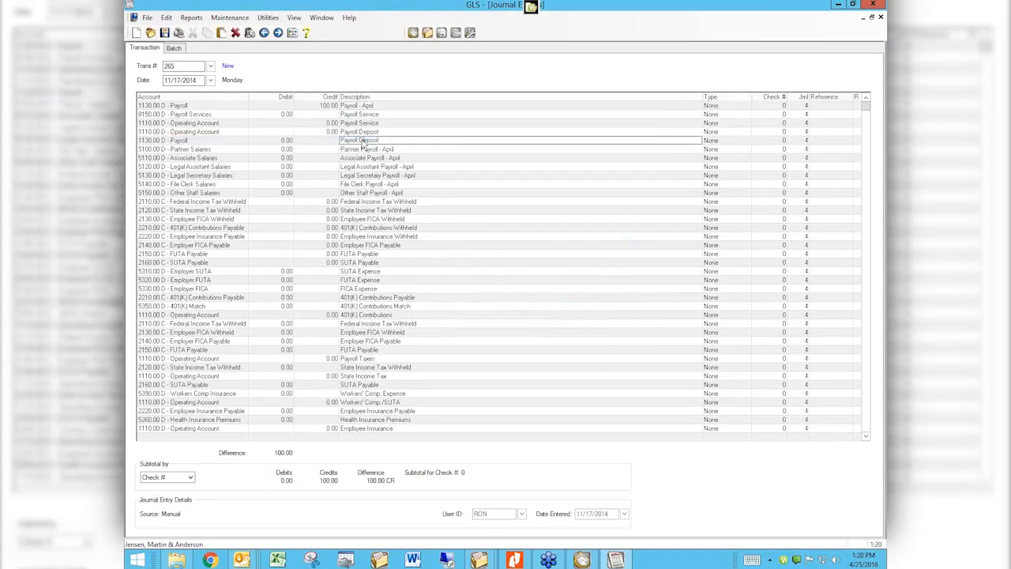
{"action": "key", "text": "Tab"}
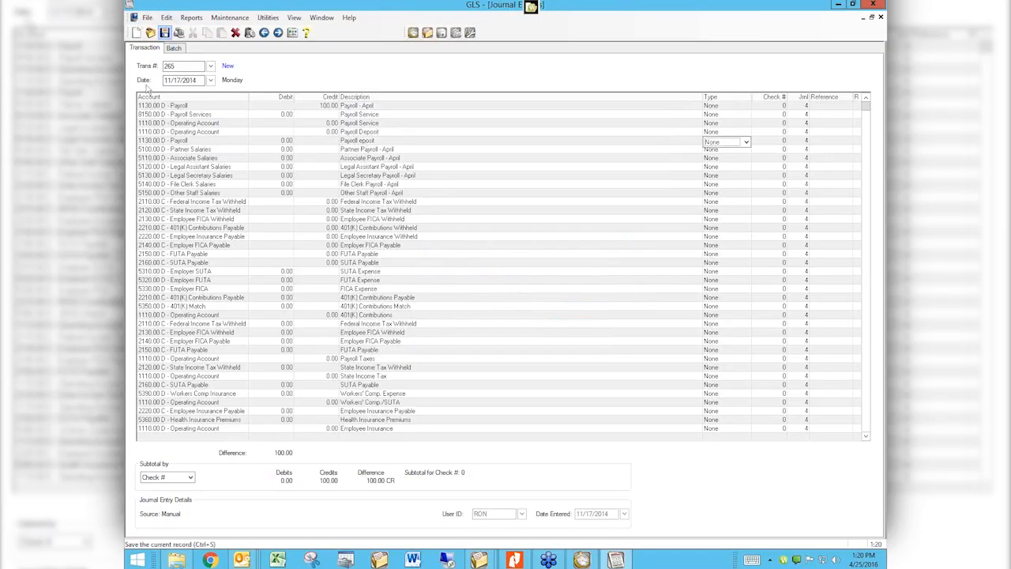
Delete the 1130.00 Payroll Deposit line via Edit > Delete, confirming Yes
{"action": "right_click", "coordinate": [169, 142]}
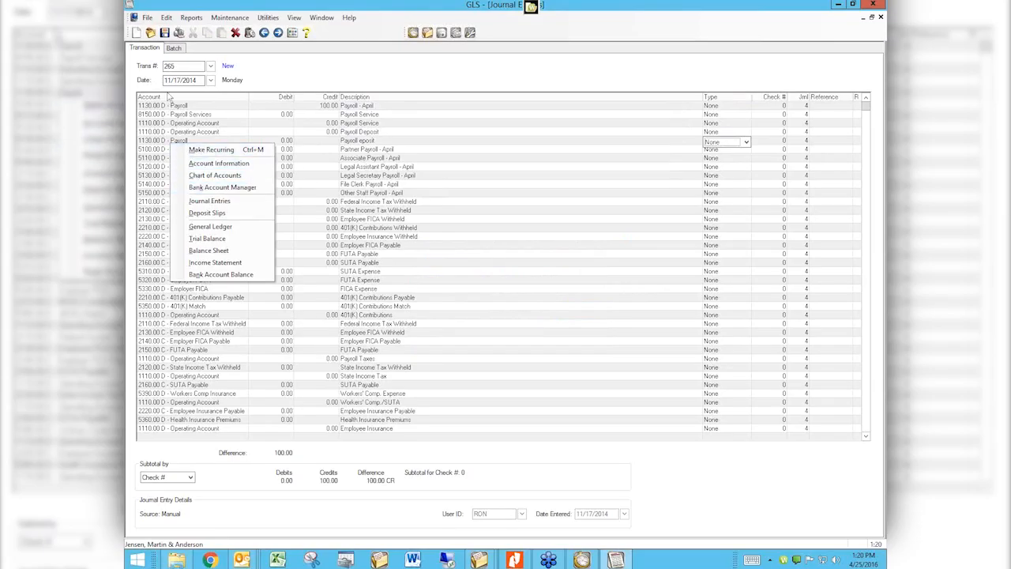
{"action": "left_click", "coordinate": [166, 17]}
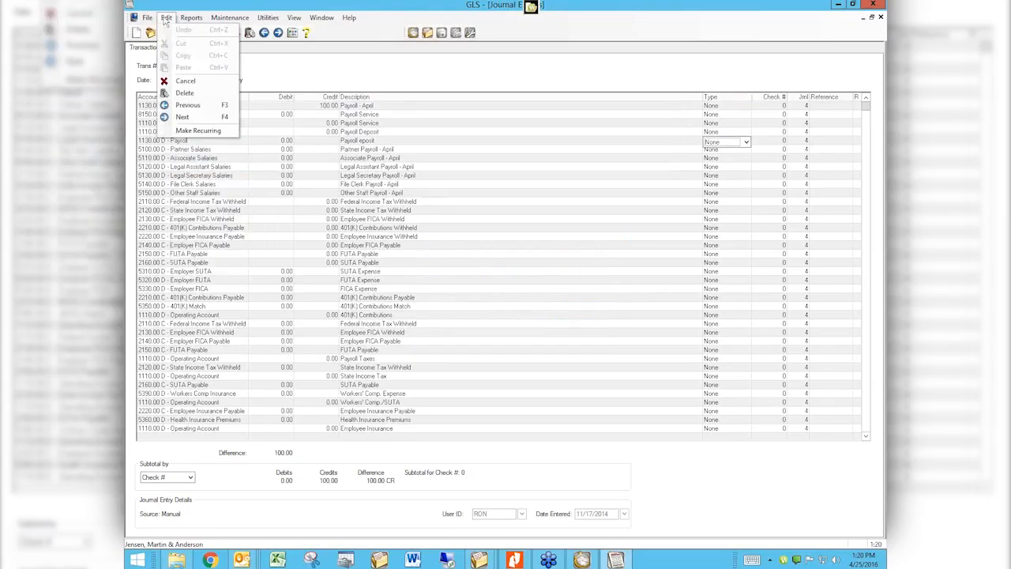
{"action": "left_click", "coordinate": [186, 94]}
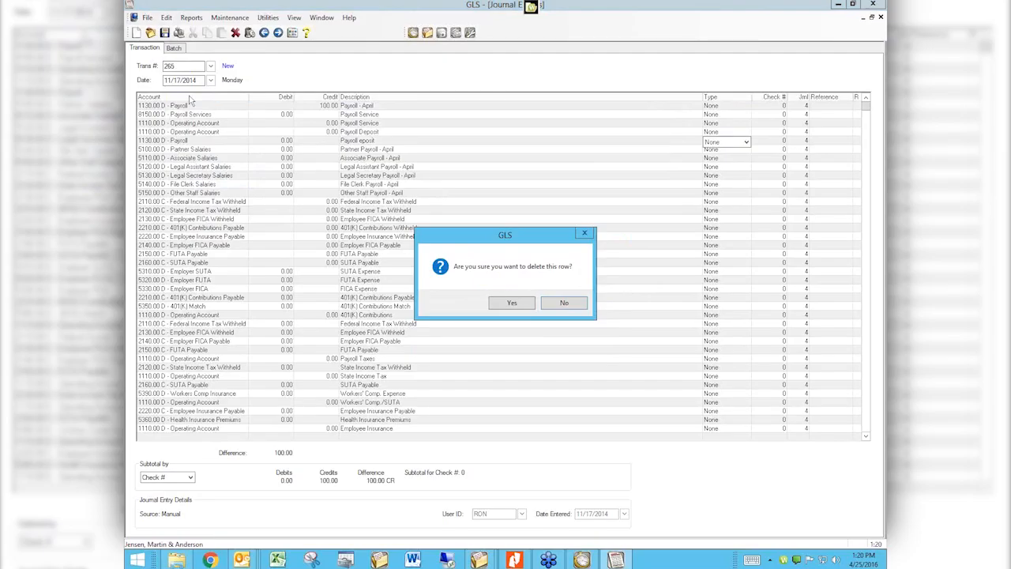
{"action": "left_click", "coordinate": [517, 301]}
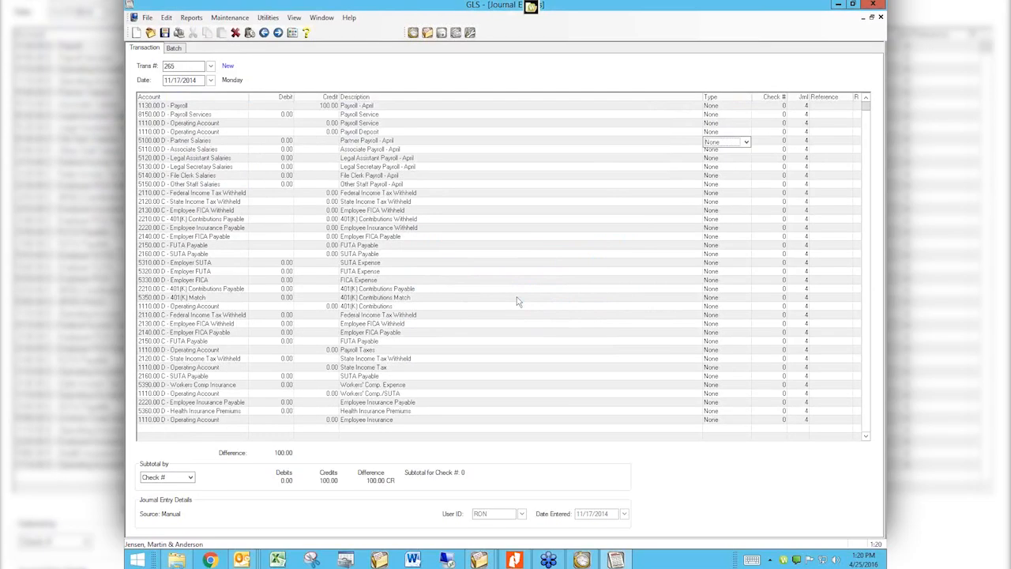
{"action": "left_click", "coordinate": [166, 19]}
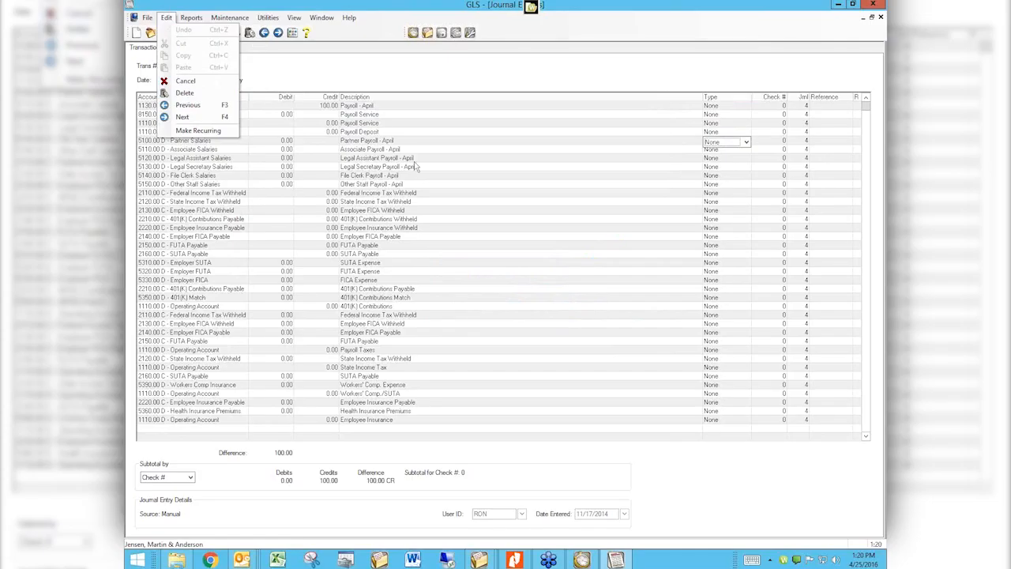
Delete the 5130.00 Legal Secretary Salaries line, then cancel the entry without saving
{"action": "left_click", "coordinate": [212, 166]}
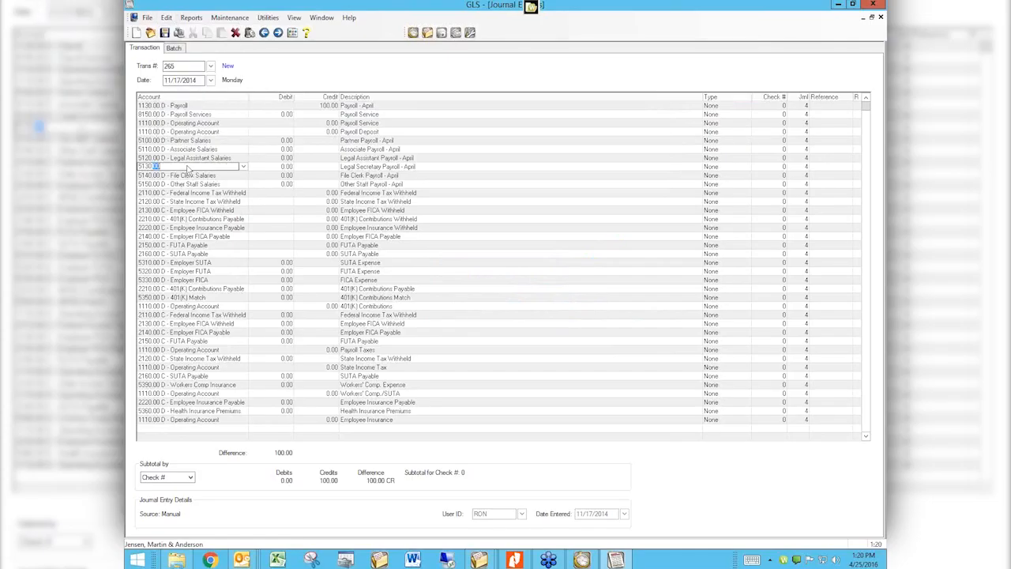
{"action": "left_click", "coordinate": [249, 34]}
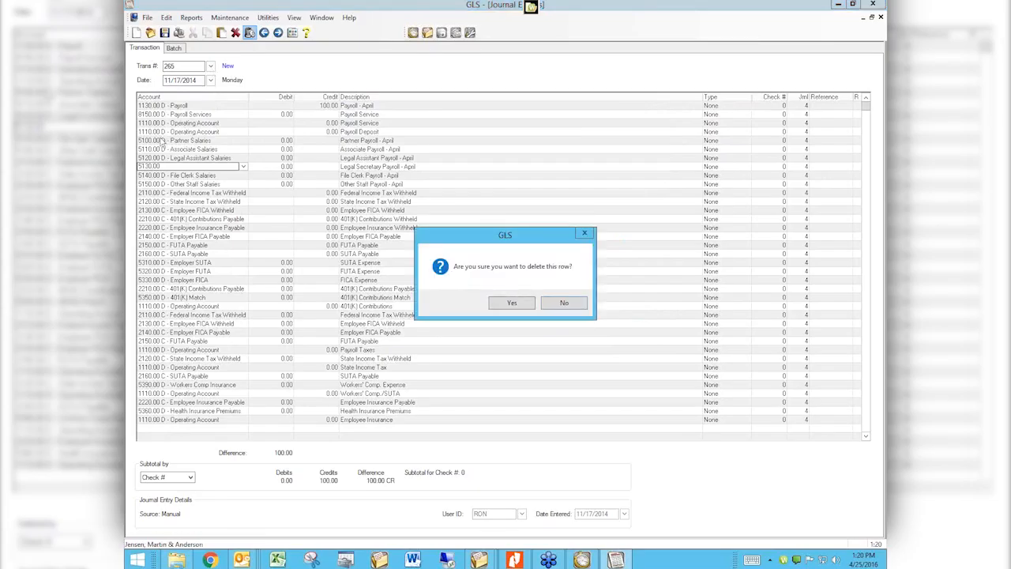
{"action": "left_click", "coordinate": [524, 300]}
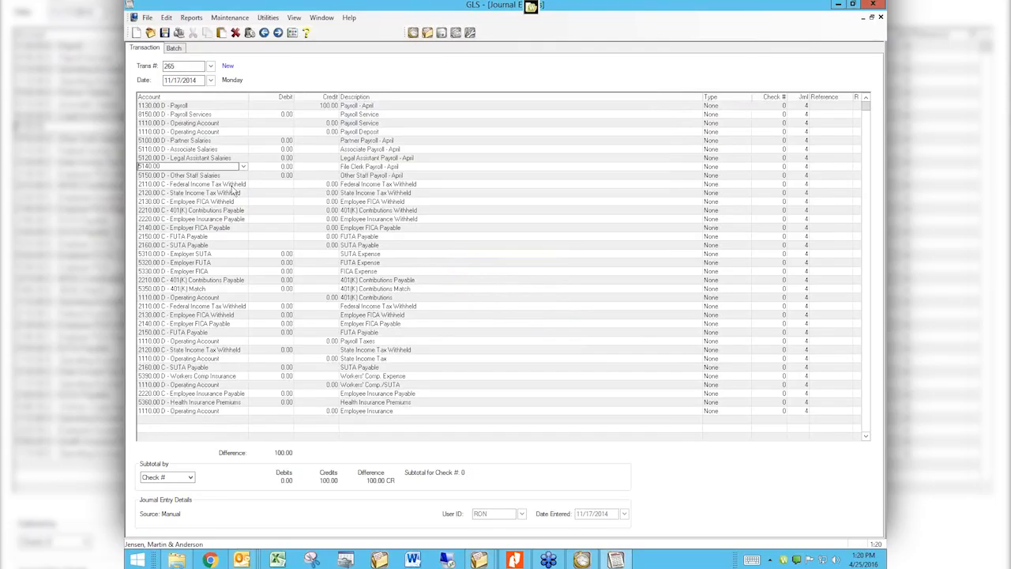
{"action": "left_click", "coordinate": [234, 32]}
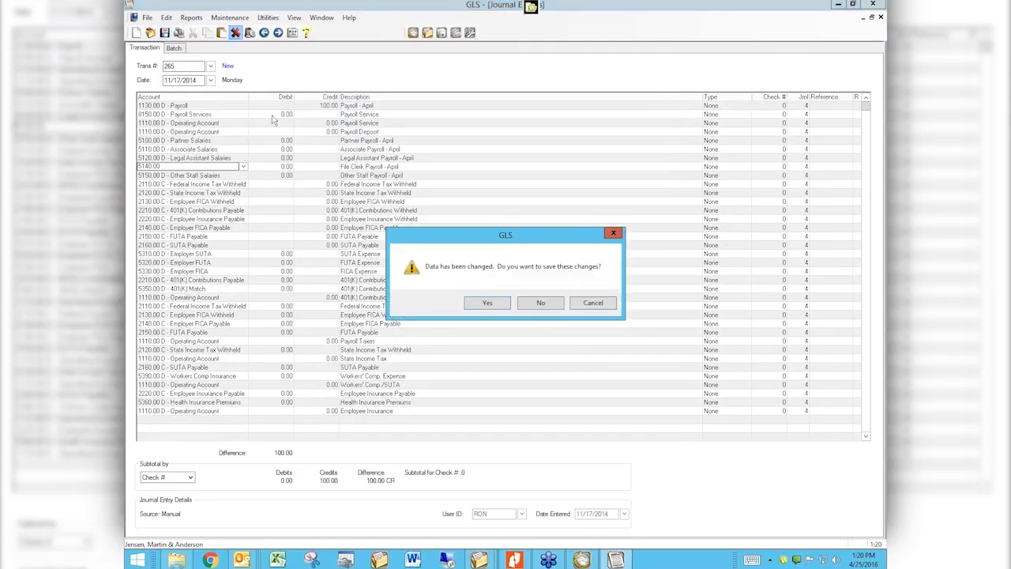
{"action": "left_click", "coordinate": [544, 301]}
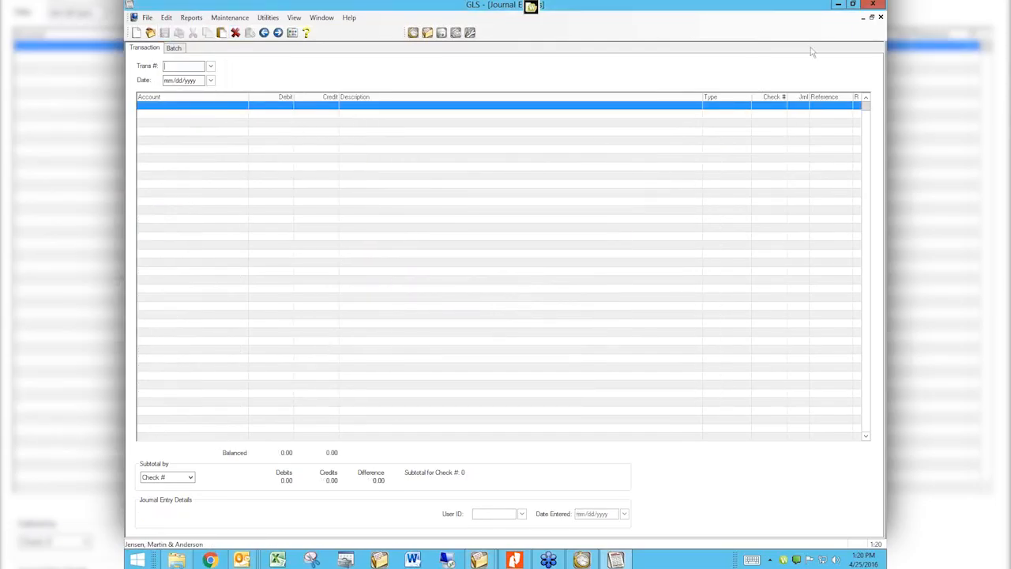
Close Journal Entries, cancelling the Verification List, to return to the Task Folder
{"action": "left_click", "coordinate": [880, 16]}
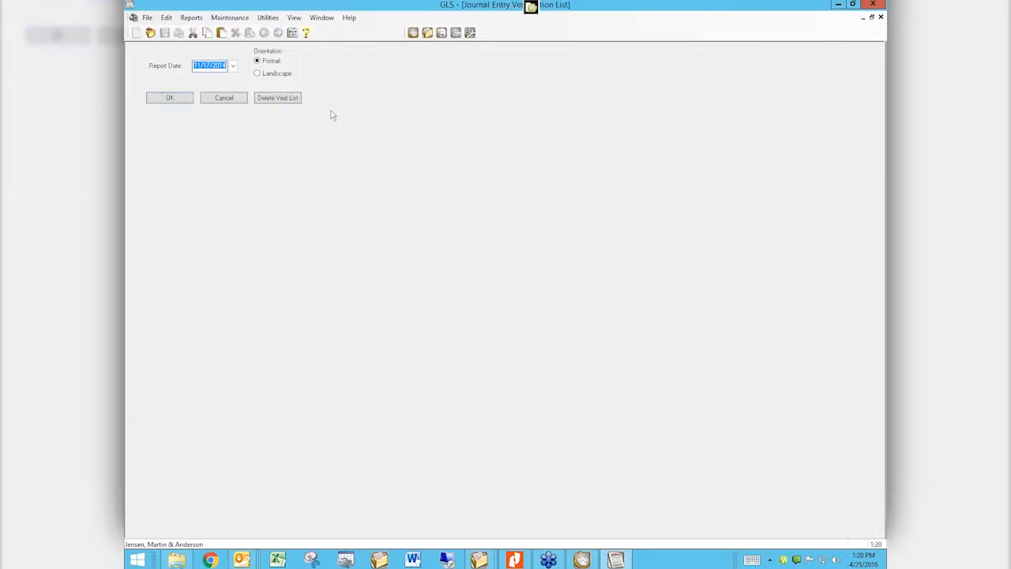
{"action": "left_click", "coordinate": [238, 98]}
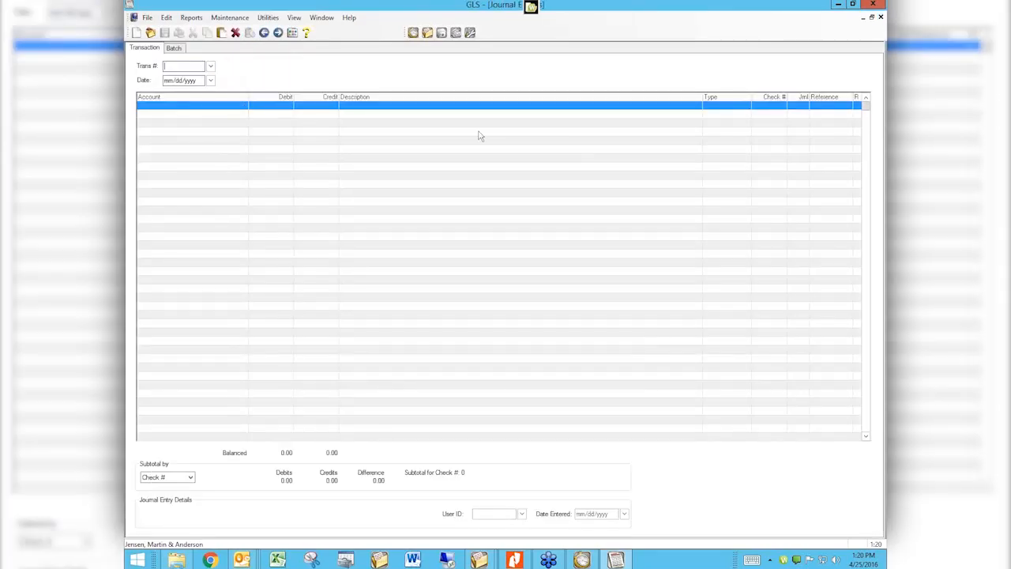
{"action": "left_click", "coordinate": [881, 17]}
{"action": "left_click", "coordinate": [235, 97]}
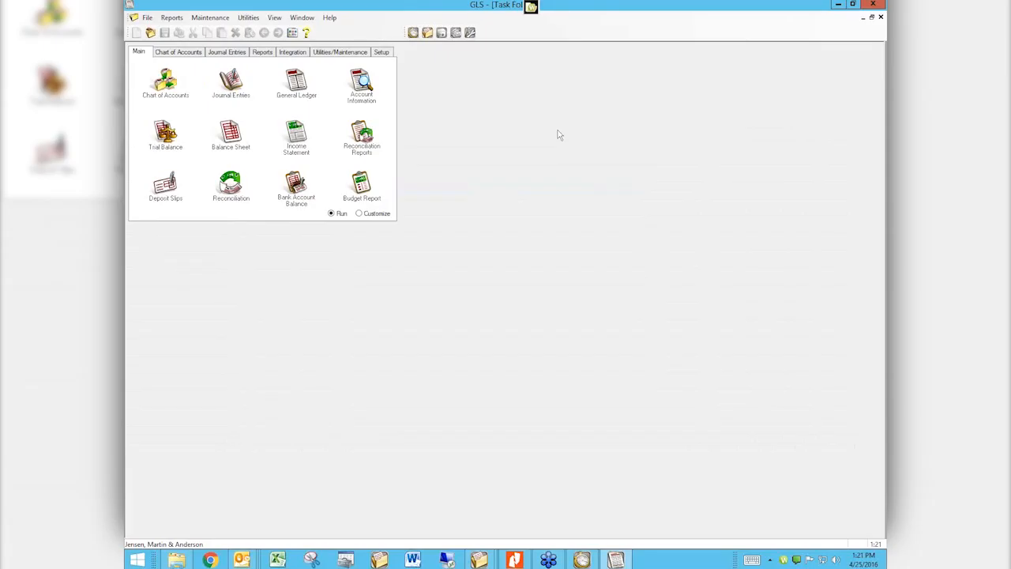
Go to attorneycomputersystems.com in Chrome and reveal the Videos menu's series list
{"action": "left_click", "coordinate": [210, 559]}
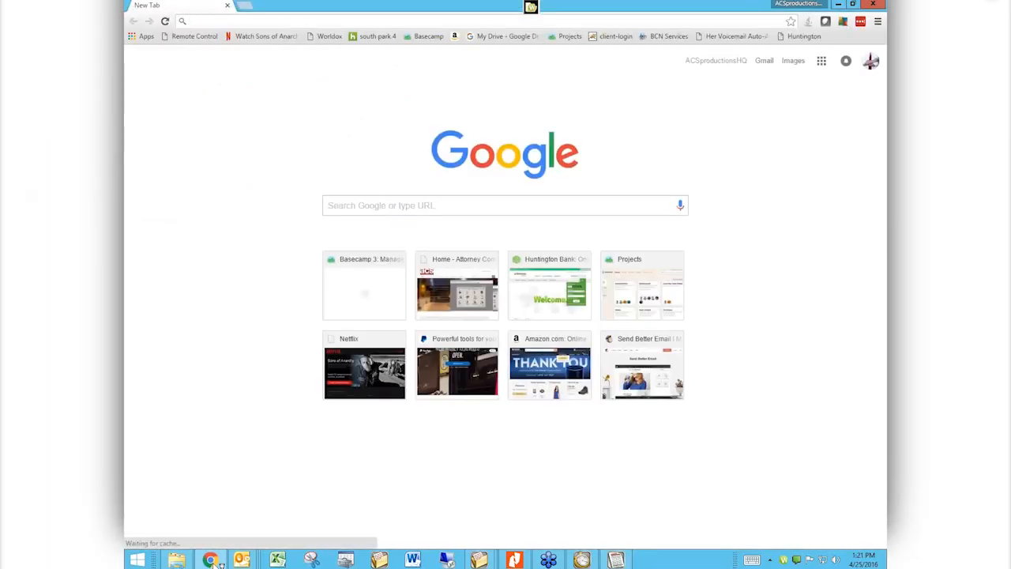
{"action": "type", "text": "attorneycomputersystems.com"}
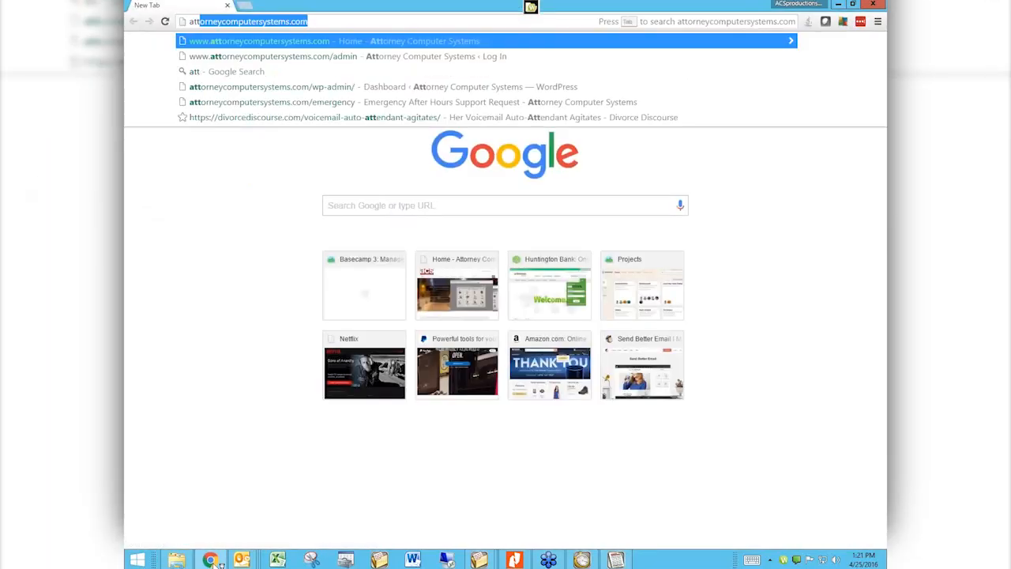
{"action": "key", "text": "Return"}
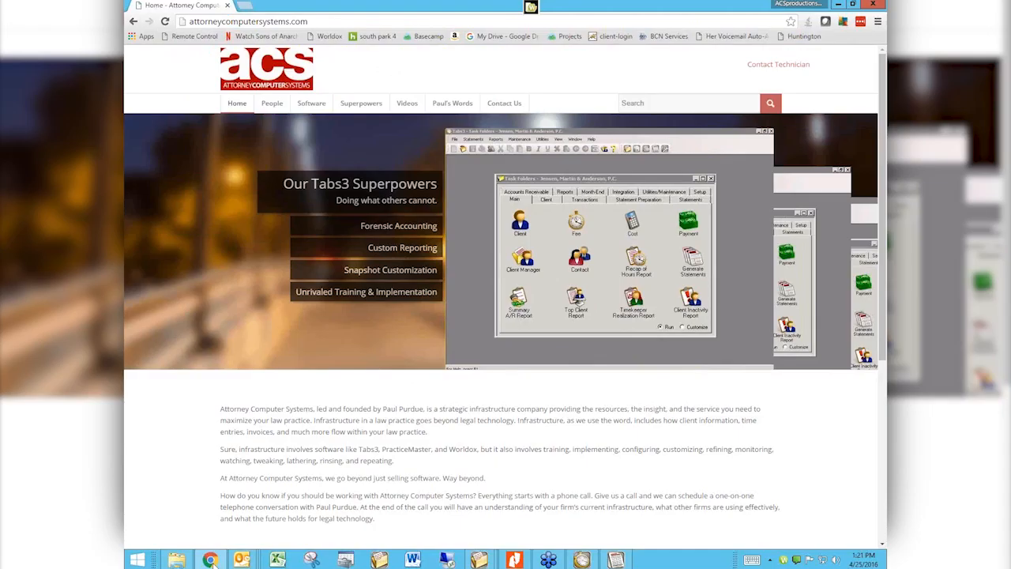
{"action": "mouse_move", "coordinate": [401, 105]}
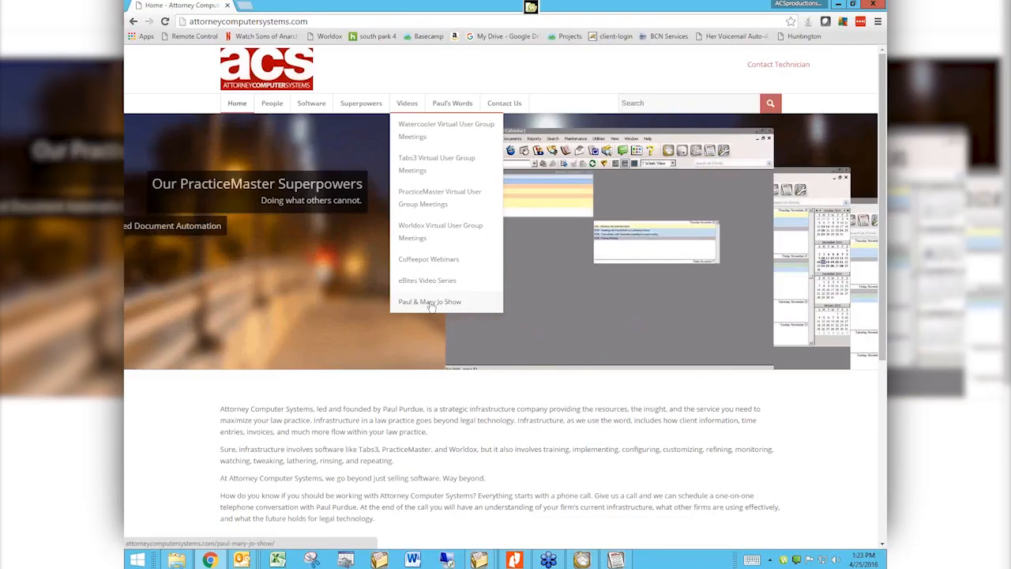
Open the Tabs3 Virtual User Group Meetings page and scroll through its posts
{"action": "left_click", "coordinate": [438, 164]}
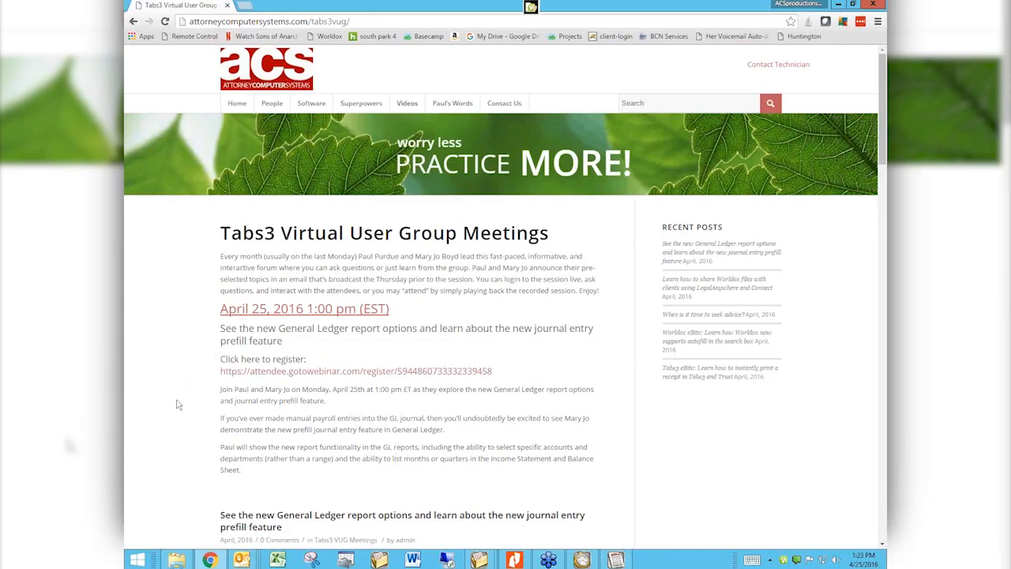
{"action": "scroll", "coordinate": [178, 404], "scroll_direction": "down", "scroll_amount": 3}
{"action": "scroll", "coordinate": [178, 405], "scroll_direction": "down", "scroll_amount": 3}
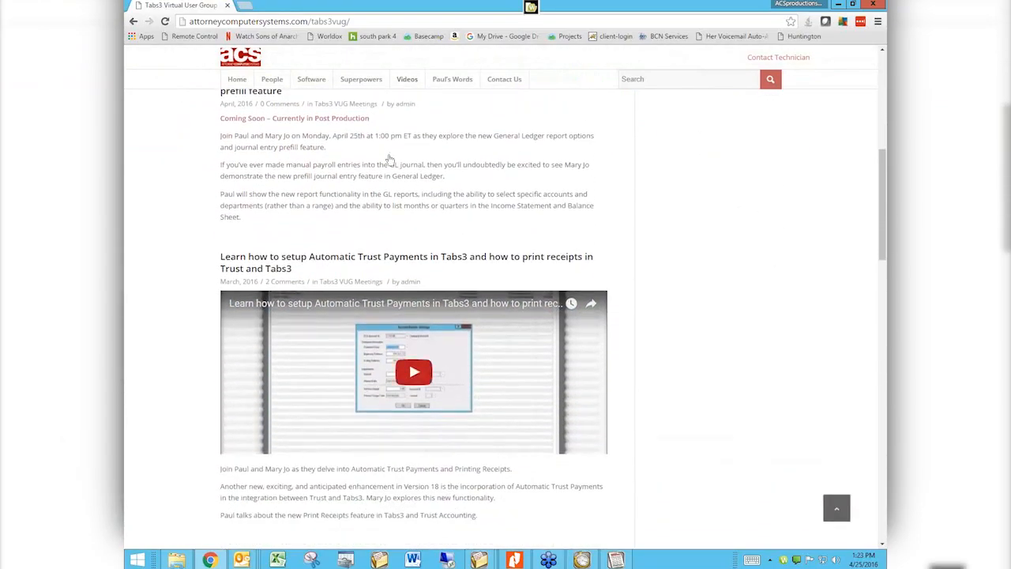
{"action": "scroll", "coordinate": [574, 430], "scroll_direction": "down", "scroll_amount": 3}
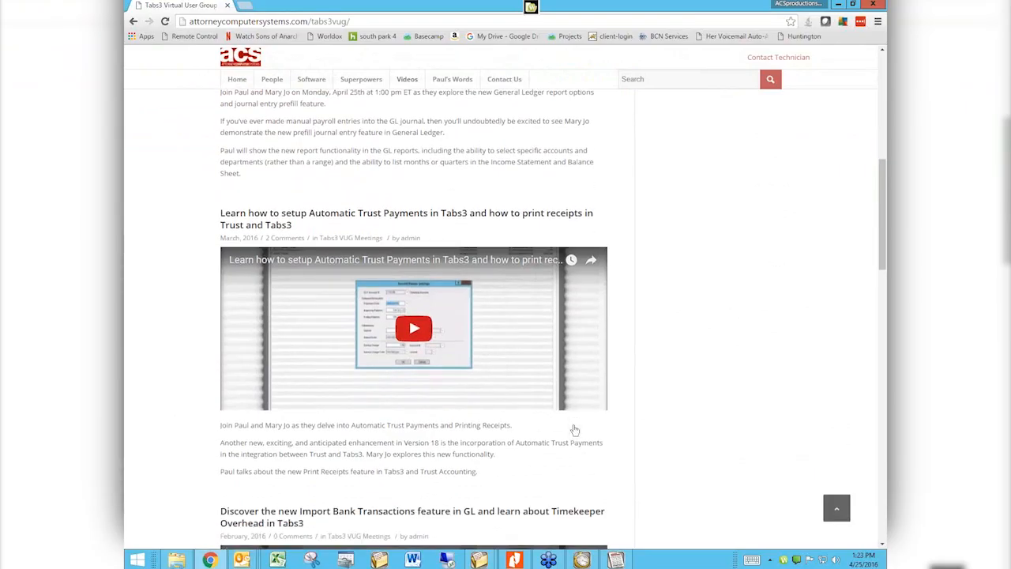
{"action": "scroll", "coordinate": [574, 430], "scroll_direction": "down", "scroll_amount": 2}
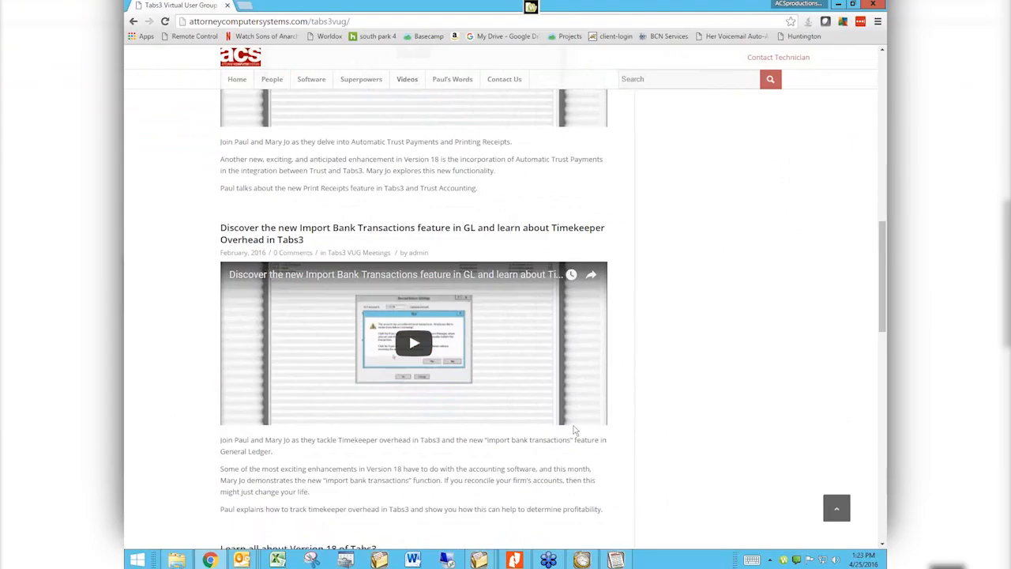
{"action": "scroll", "coordinate": [574, 430], "scroll_direction": "down", "scroll_amount": 1}
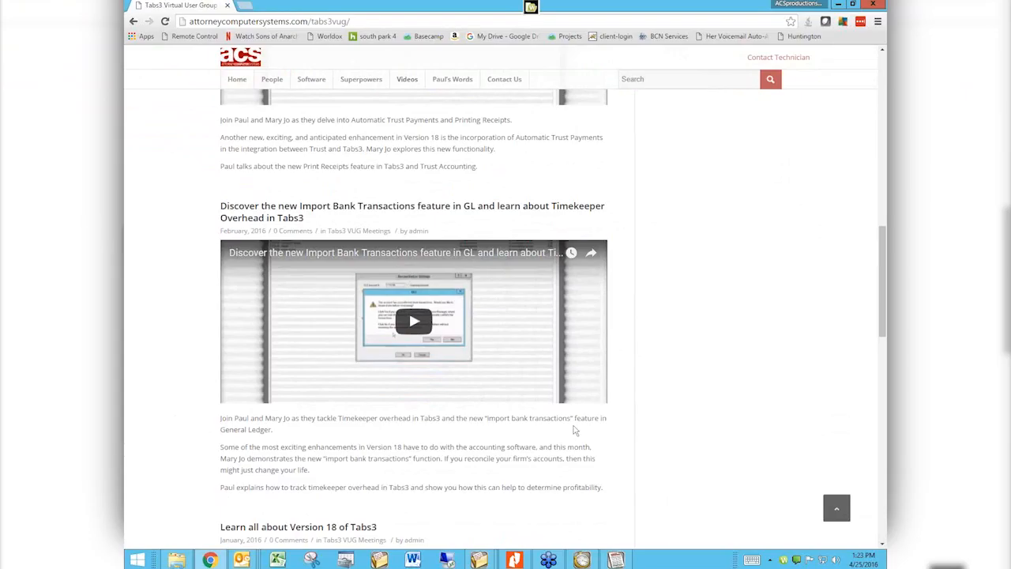
Search the site for 'email' and view all results
{"action": "left_click", "coordinate": [670, 78]}
{"action": "type", "text": "email"}
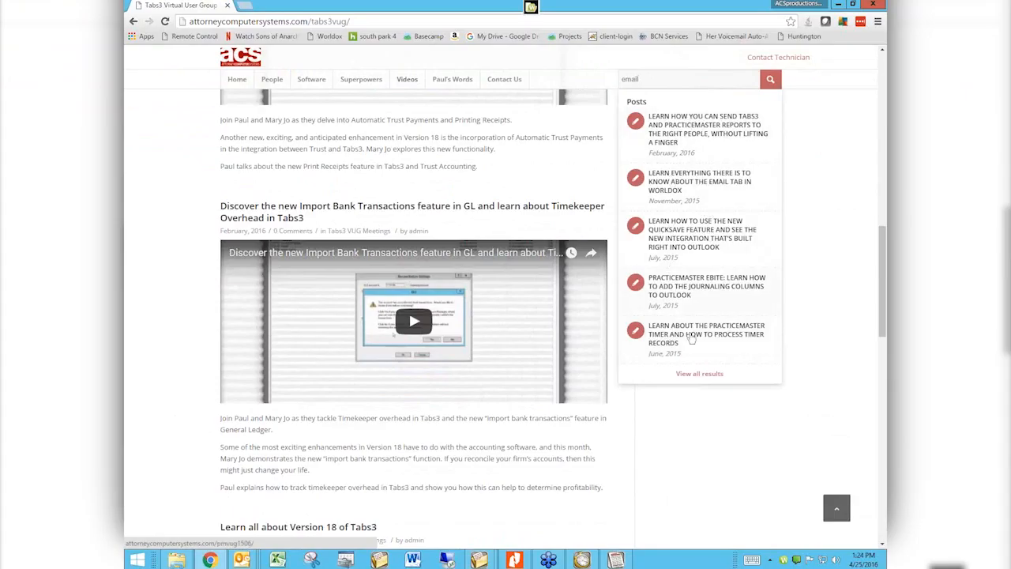
{"action": "left_click", "coordinate": [694, 377]}
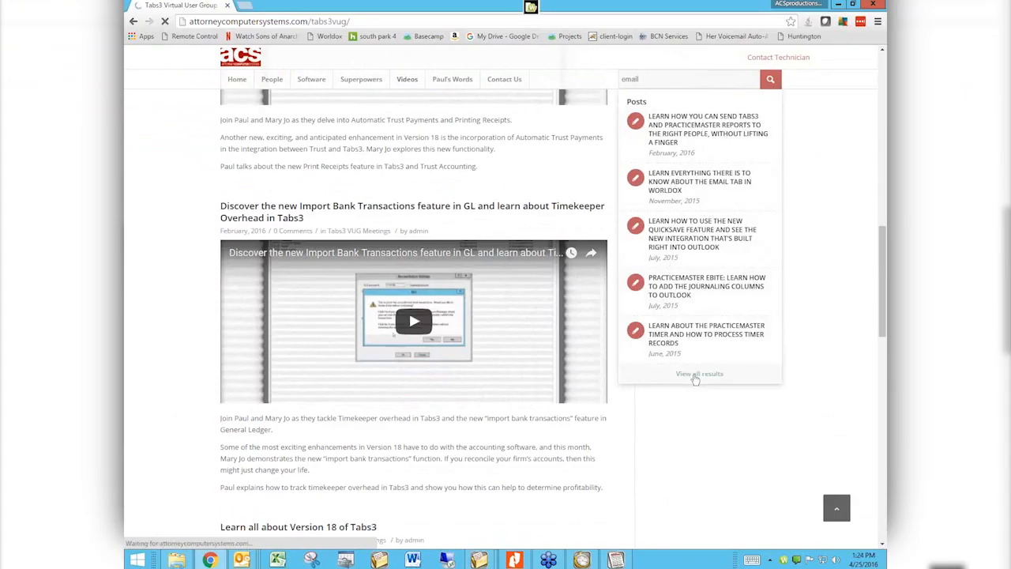